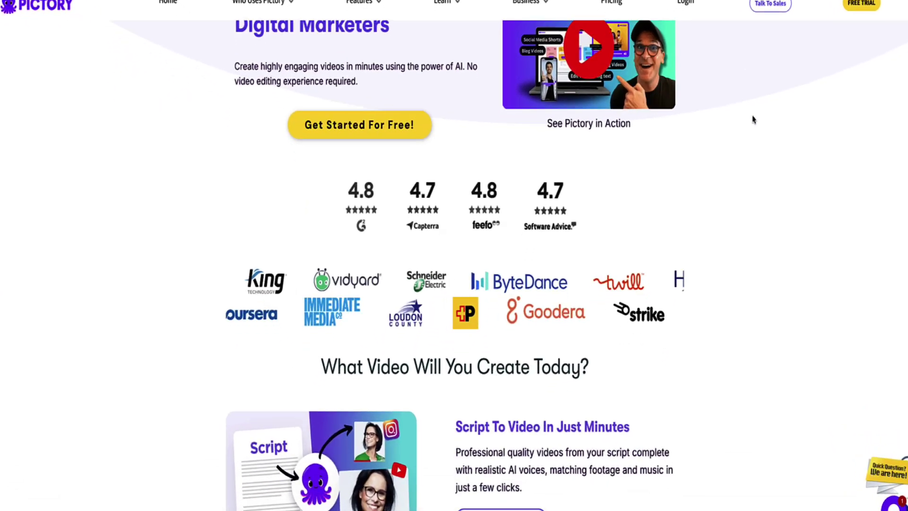
Step: Scroll through the Pictory home dashboard's new-video options and recent projects
scroll(753, 120, "down", 3)
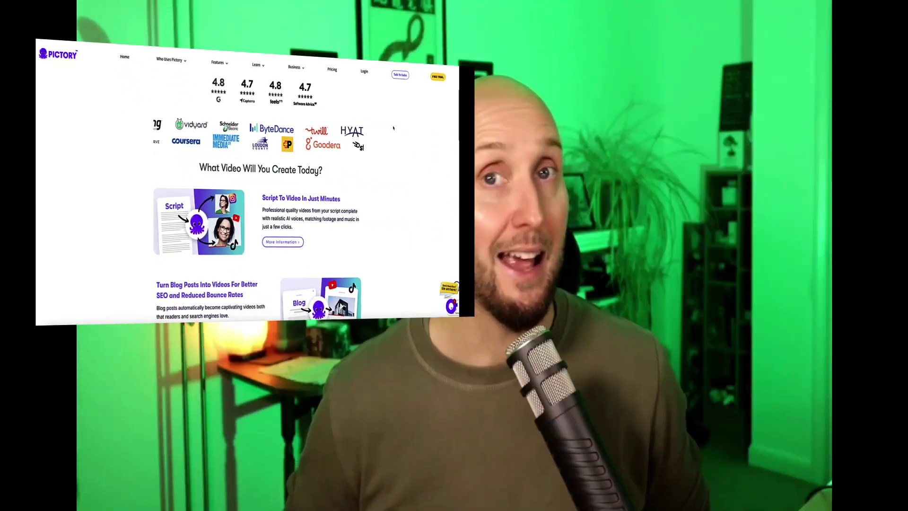
scroll(741, 113, "down", 2)
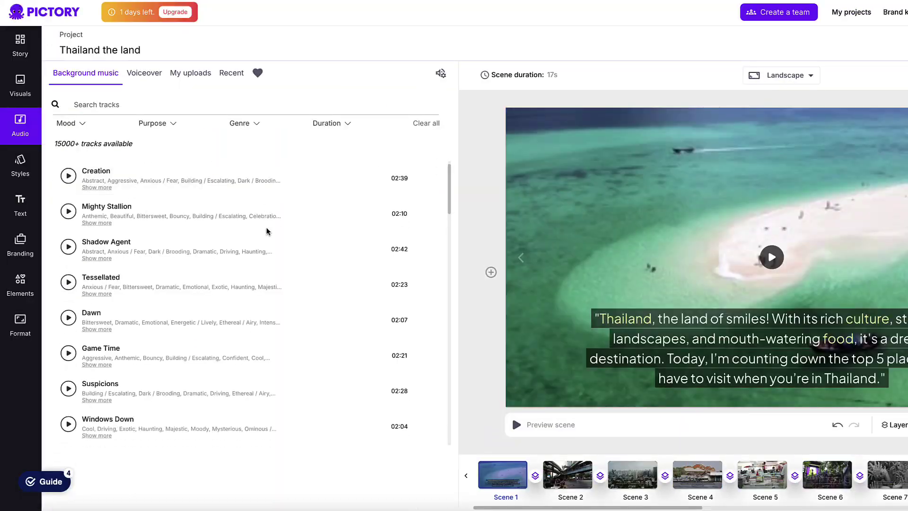
scroll(266, 231, "down", 4)
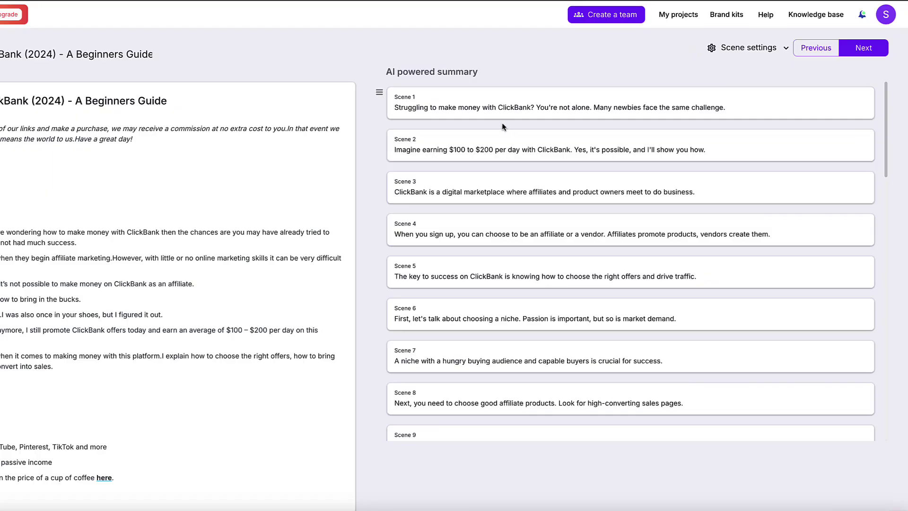
scroll(502, 129, "down", 2)
scroll(502, 129, "down", 11)
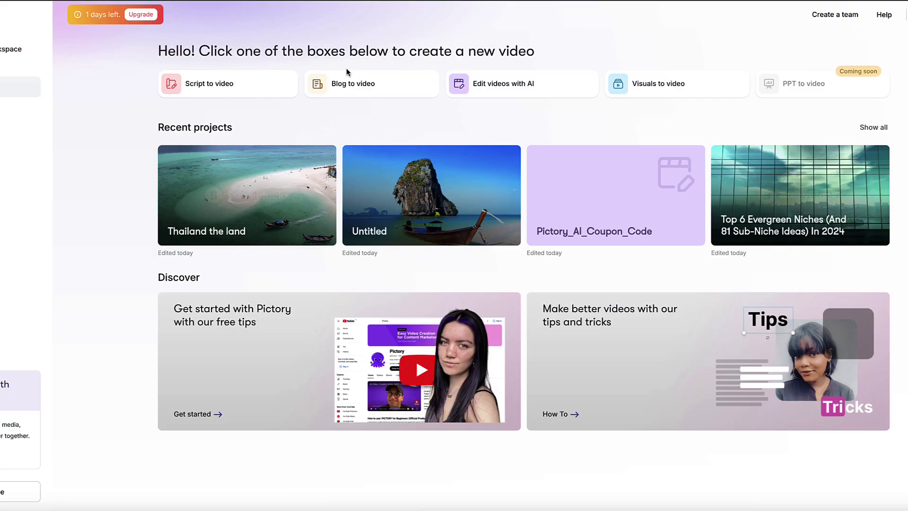
Step: Start a Blog to video project and confirm generating a video from the article URL
left_click(349, 82)
left_click(438, 315)
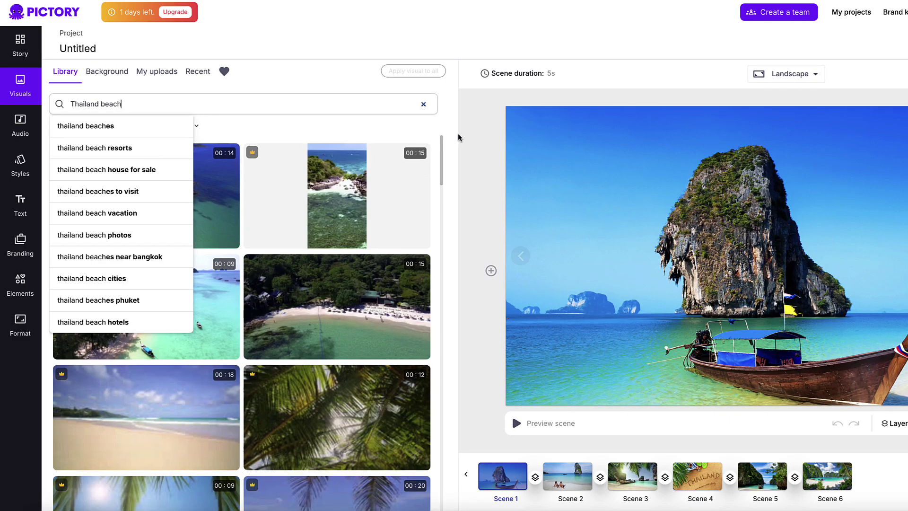
left_click(461, 137)
scroll(391, 133, "down", 8)
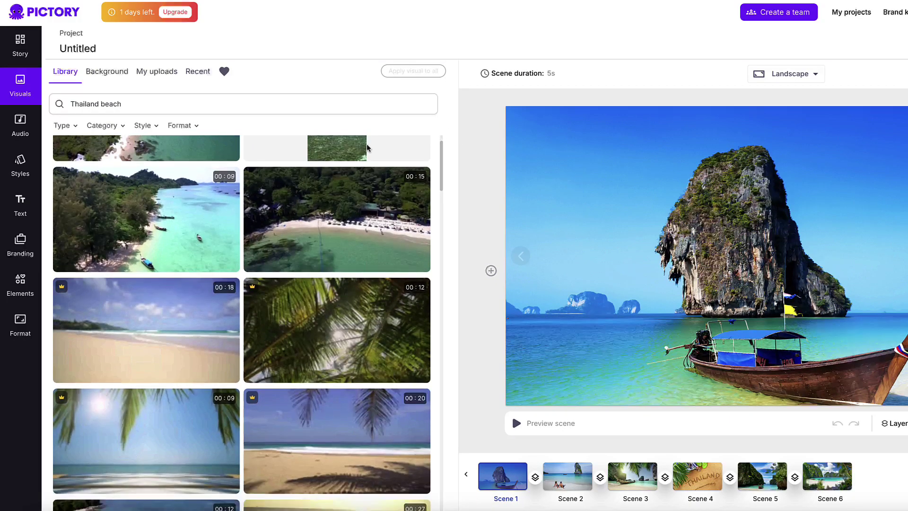
scroll(380, 147, "down", 3)
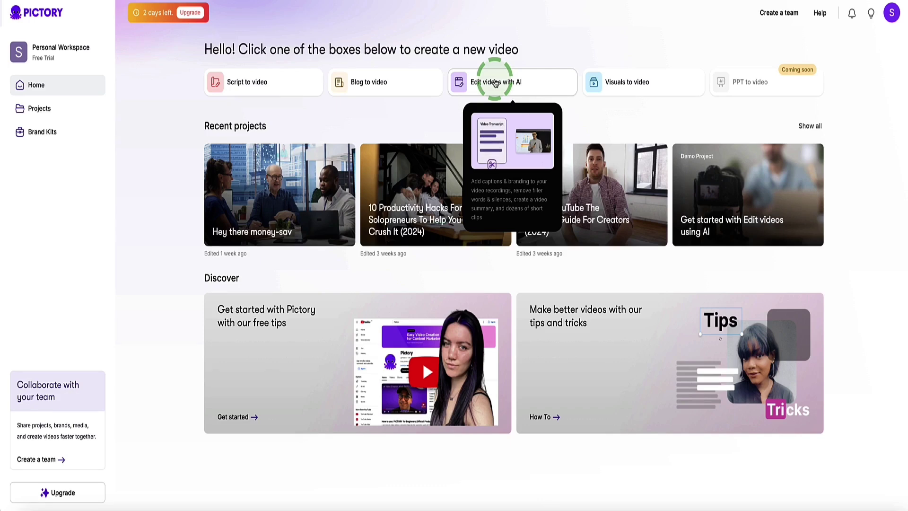
Step: Start a new Script to video project and focus its empty script area
mouse_move(616, 82)
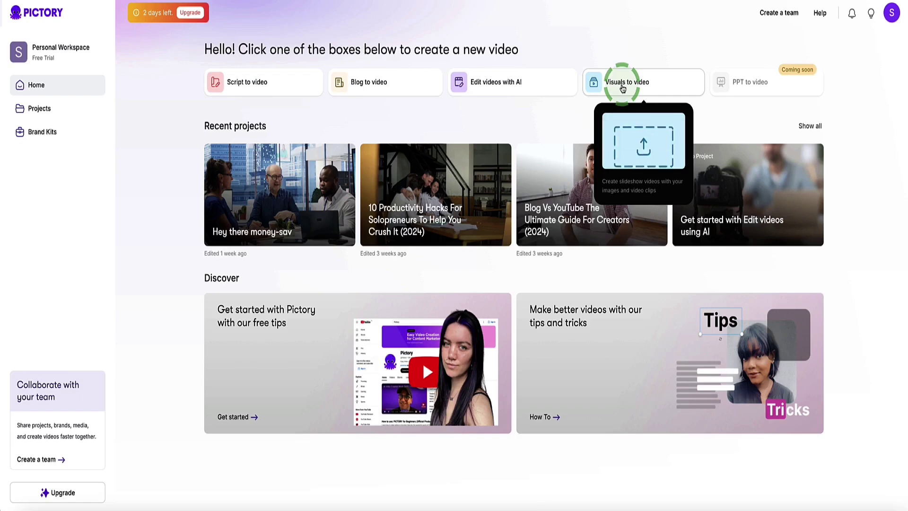
mouse_move(239, 93)
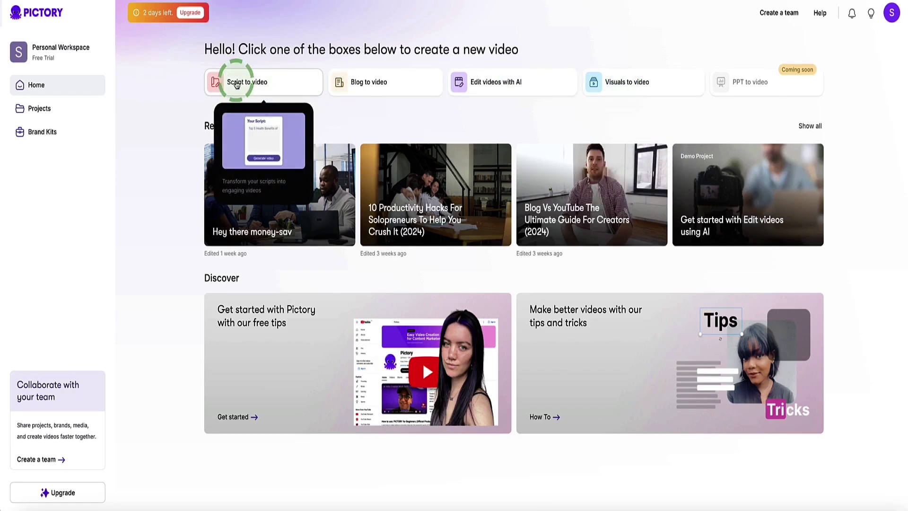
left_click(237, 83)
left_click(348, 228)
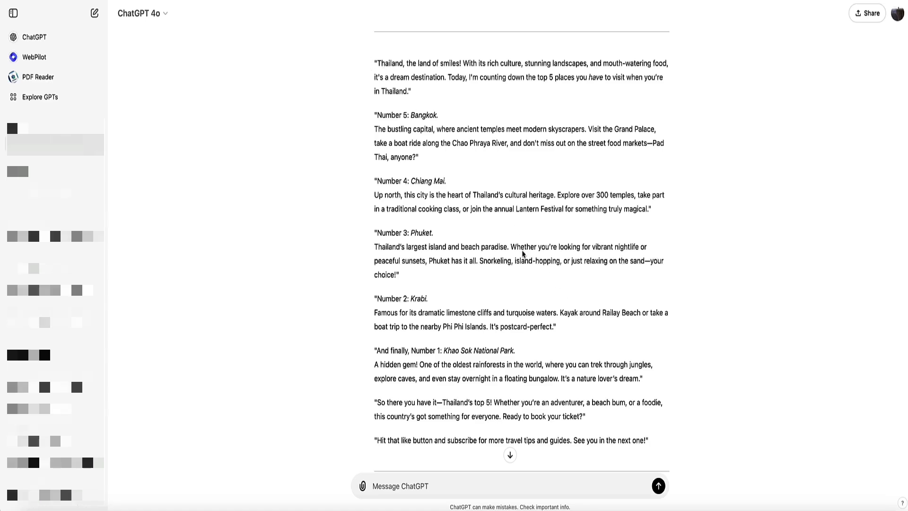
Step: Copy the Thailand top-5 destinations script from ChatGPT and paste it into Pictory's script editor
left_click_drag(425, 116, 665, 378)
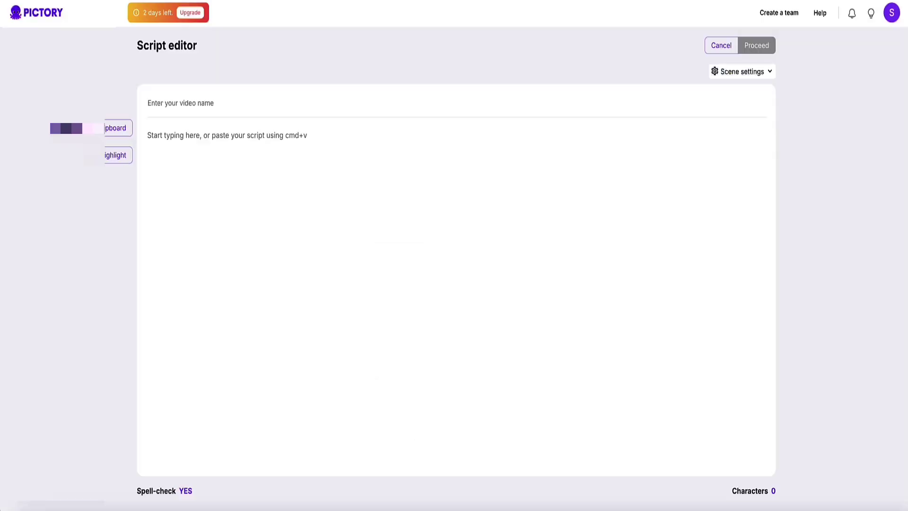
left_click(316, 185)
type("\"Thailand, the land of smiles! With its rich culture, stunning landscapes, and mouth-watering food, it's a dream destination. Today, I'm counting down the top 5 places you have to visit when you're in Thailand.\" \"Number 5: Bangkok. The bustling capital, where ancient temples meet modern skyscrapers. Visit the Grand Palace, take a boat ride along the Chao Phraya River, and don't miss out on the street food markets—Pad Thai, anyone?\" \"Number 4: Chiang Mai. Up north, this city is the heart of Thailand's cultural heritage. Explore over 300 temples, take part in a traditional cooking class, or join the annual Lantern Festival for something truly magical.\" \"Number 3: Phuket. Thailand's largest island and beach paradise. Whether you're looking for vibrant nightlife or peaceful sunsets, Phuket has it all. Snorkeling, island-hopping, or just relaxing on the sand—your choice!\" \"Number 2: Krabi. Famous for its dramatic limestone cliffs and turquoise waters. Kayak around Railay Beach or take a boat trip to the nearby Phi Phi Islands. It's postcard-perfect.\" \"And finally, Number 1: Khao Sok National Park. A hidden gem! One of the oldest rainforests in the world, where you can trek through jungles, explore caves, and even stay overnight in a floating bungalow. It's a nature lover's dream.\" \"So there you have it—Thailand's top 5! Whether you're an adventurer, a beach bum, or a foodie, this country's got something for everyone. Ready to book your ticket?\" \"Hit that like button and subscribe for more travel tips and guides. See you in the next one!\"")
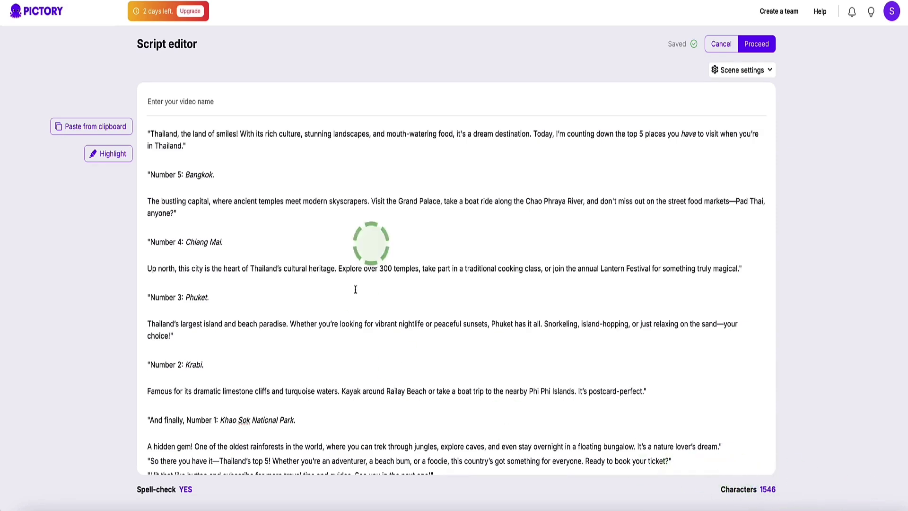
Step: Proceed to turn the pasted script into the 'Thailand the land' storyboard
left_click(757, 44)
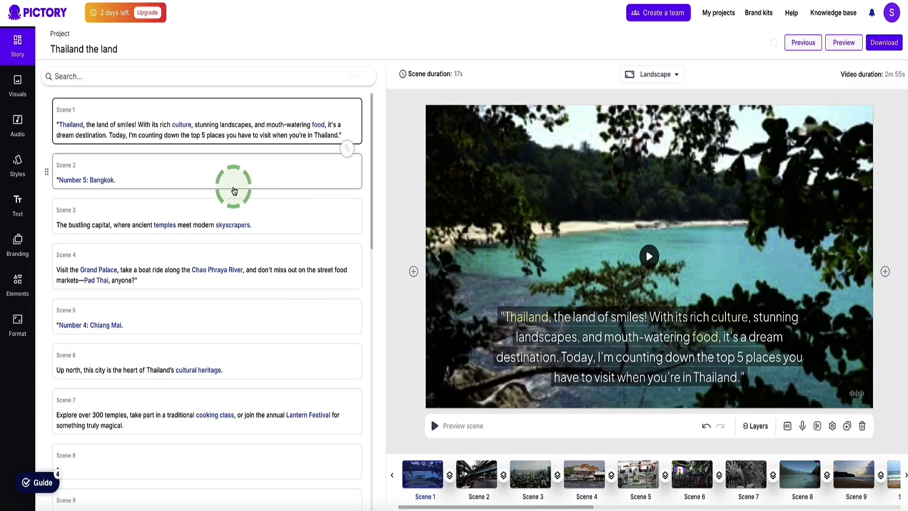
scroll(189, 187, "down", 10)
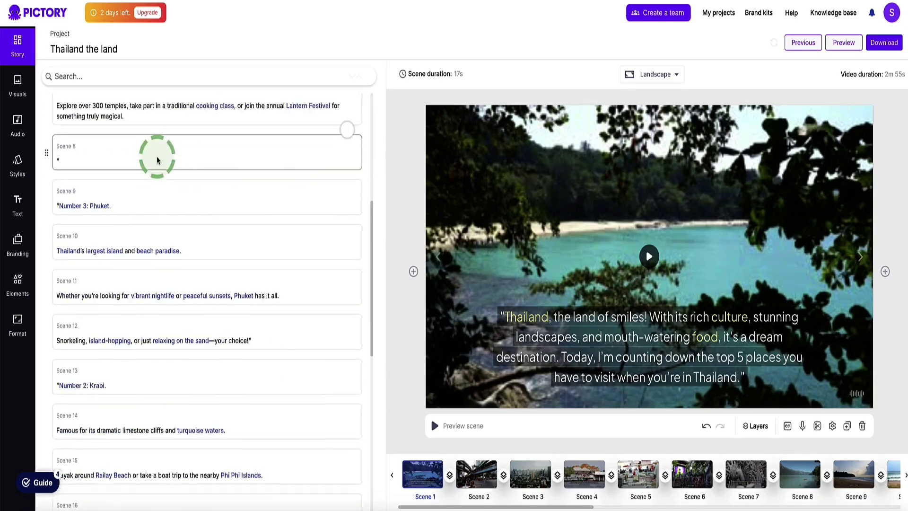
scroll(159, 161, "down", 5)
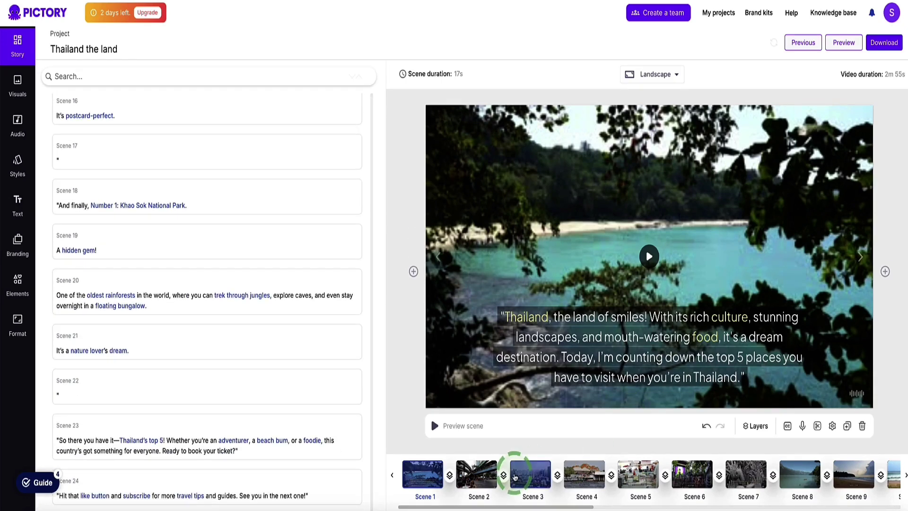
scroll(567, 472, "down", 10)
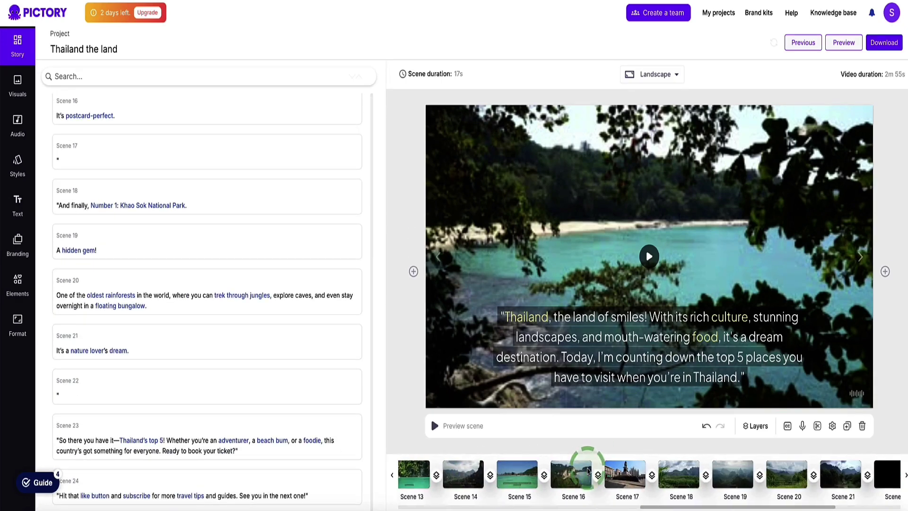
scroll(589, 470, "up", 10)
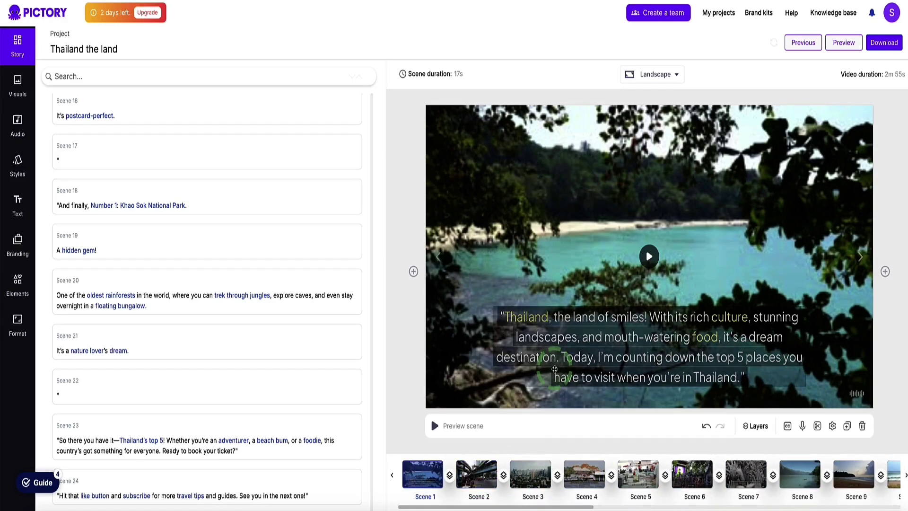
left_click(525, 323)
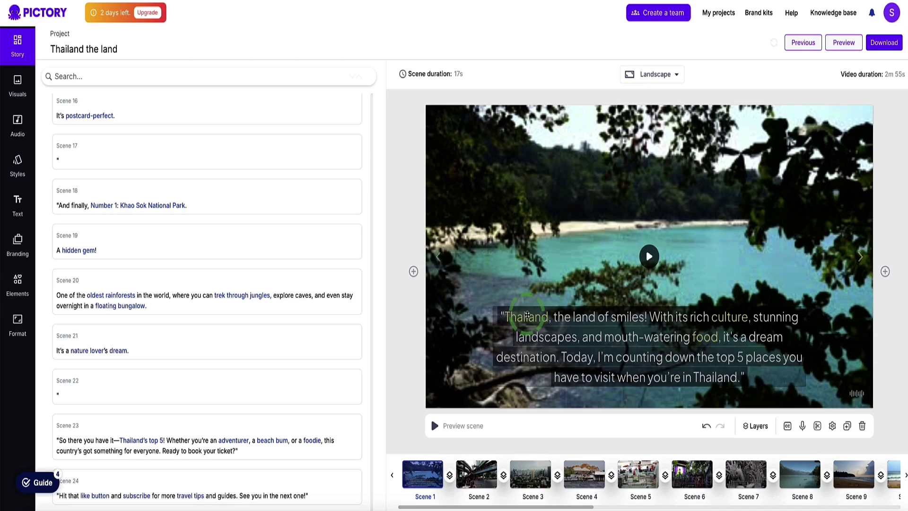
left_click(494, 395)
left_click(515, 349)
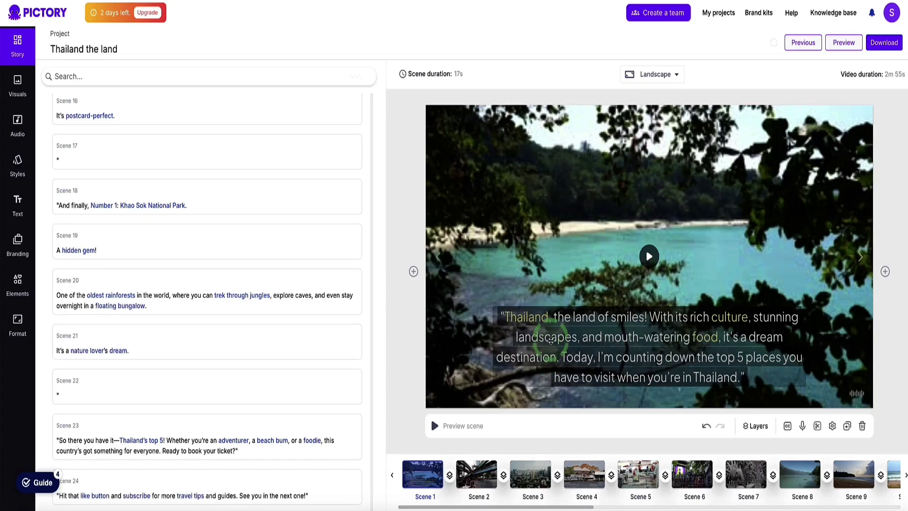
left_click(504, 418)
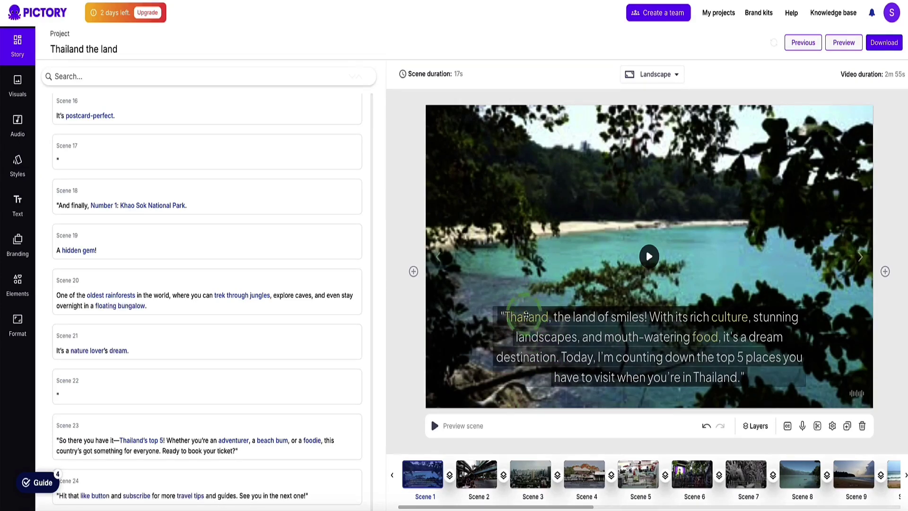
left_click(549, 342)
left_click(477, 473)
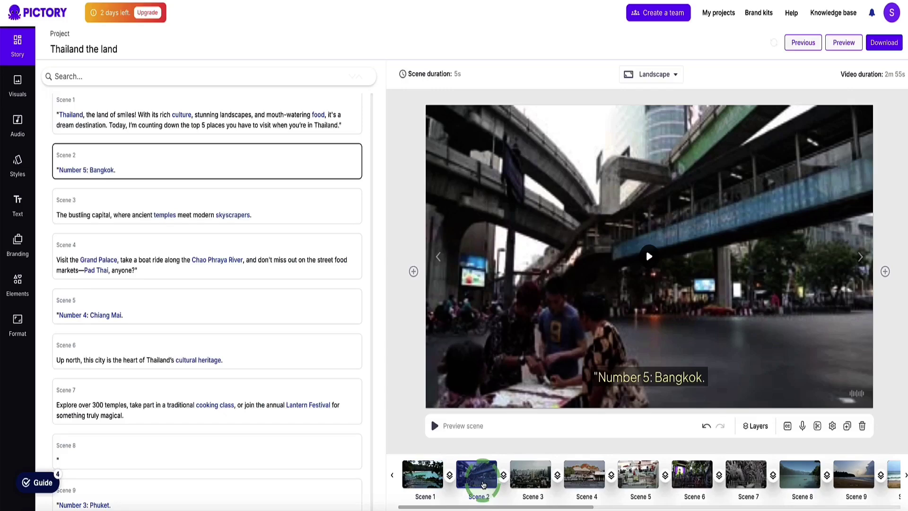
left_click(698, 323)
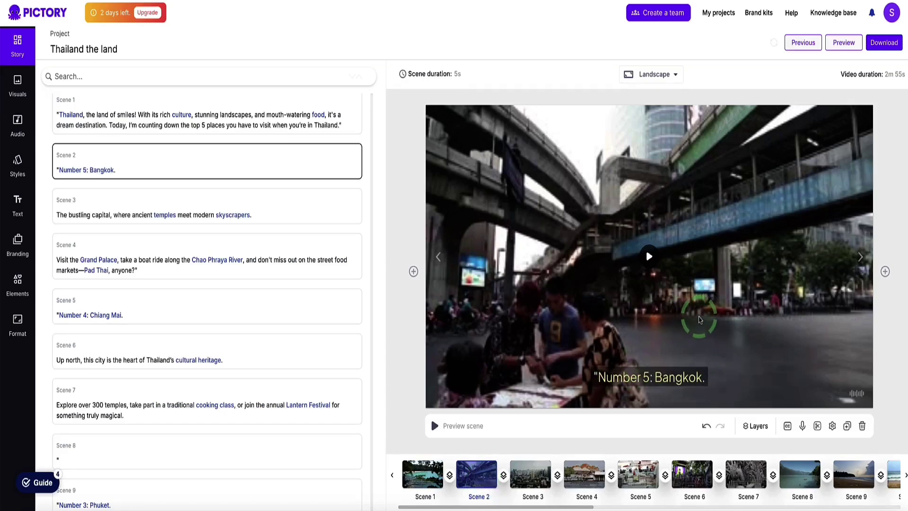
left_click(538, 496)
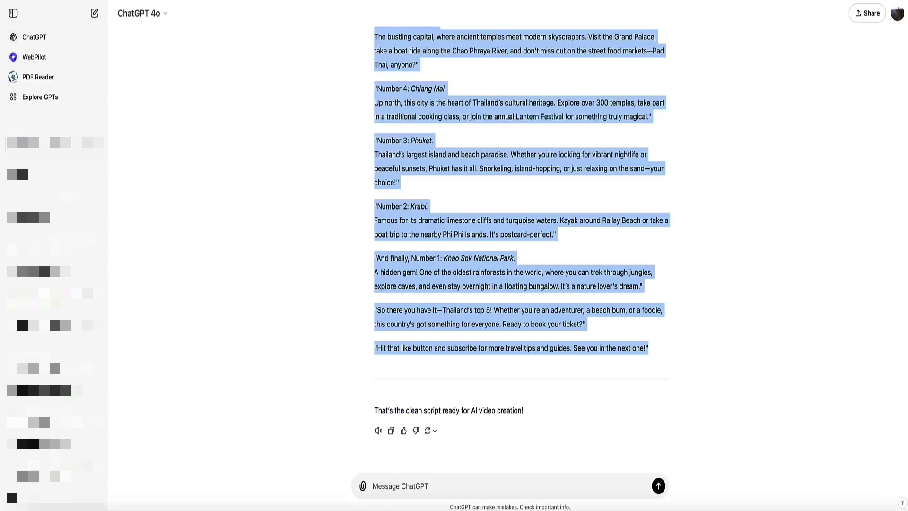
Step: Return to the top of the storyboard and select Scene 1's beach clip for editing
scroll(398, 155, "up", 3)
scroll(399, 155, "up", 1)
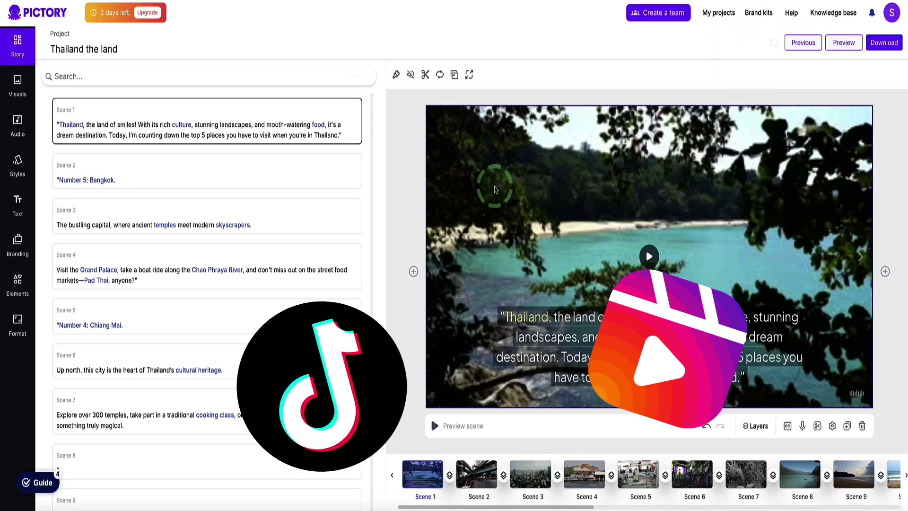
left_click(495, 189)
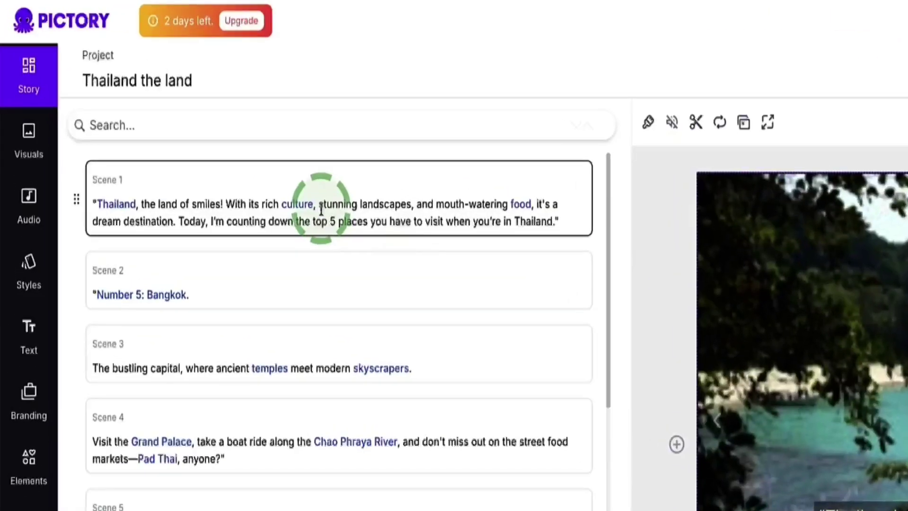
left_click(321, 211)
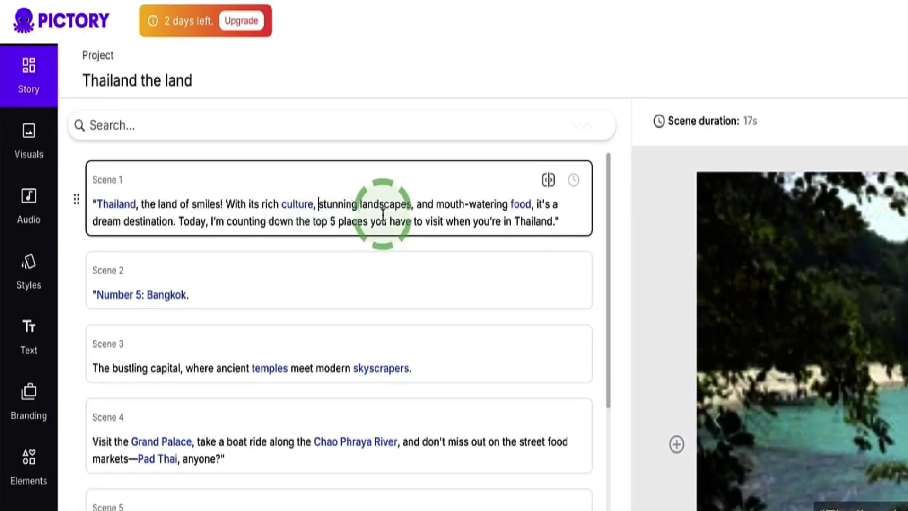
type("ewgfefewf")
left_click_drag(365, 204, 325, 204)
key("BackSpace")
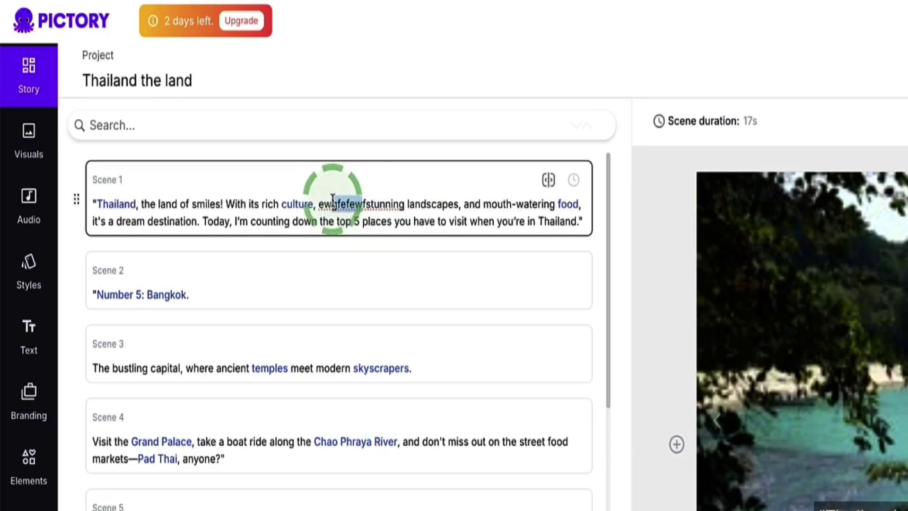
key("BackSpace")
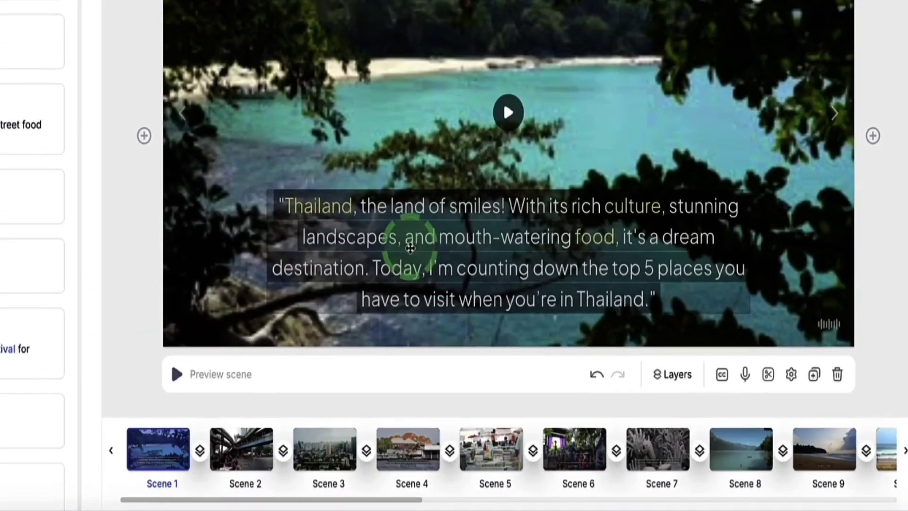
left_click(576, 326)
double_click(419, 241)
type("lefhlwef")
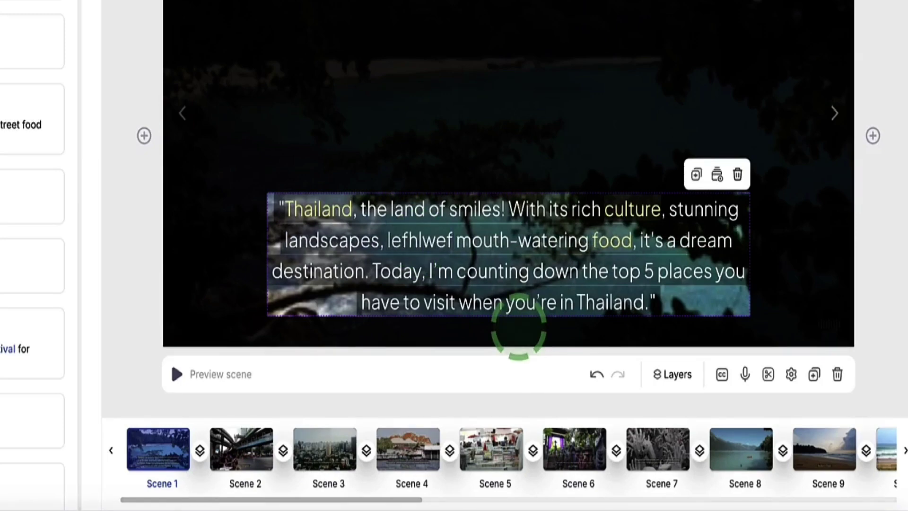
key("BackSpace")
key("BackSpace")
key("BackSpace")
key("BackSpace")
key("BackSpace")
key("BackSpace")
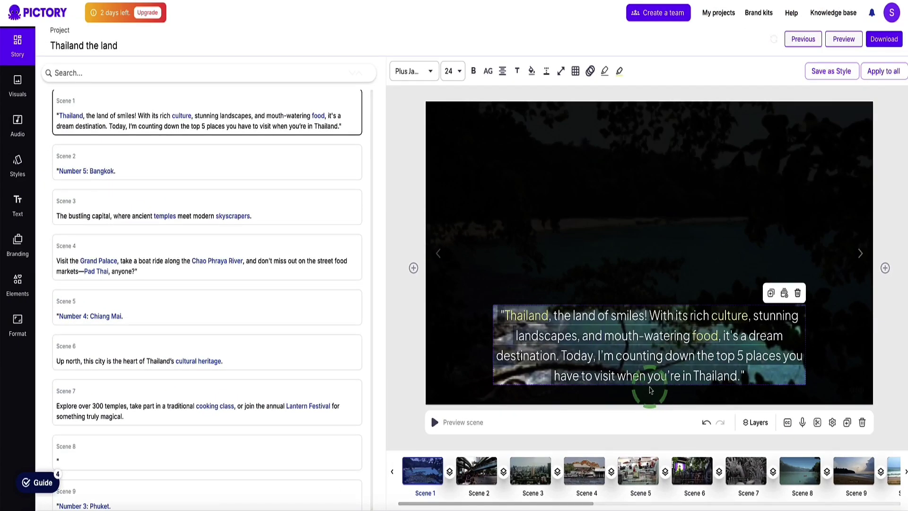
double_click(593, 336)
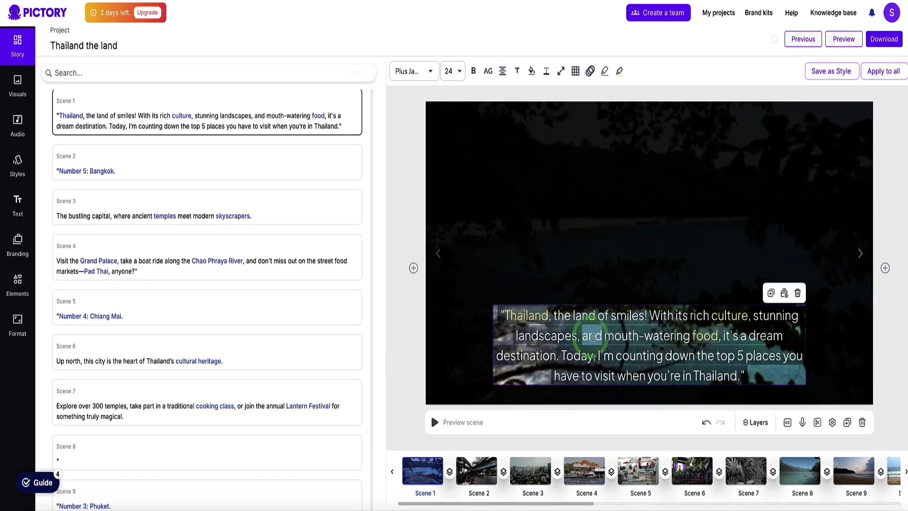
left_click(428, 70)
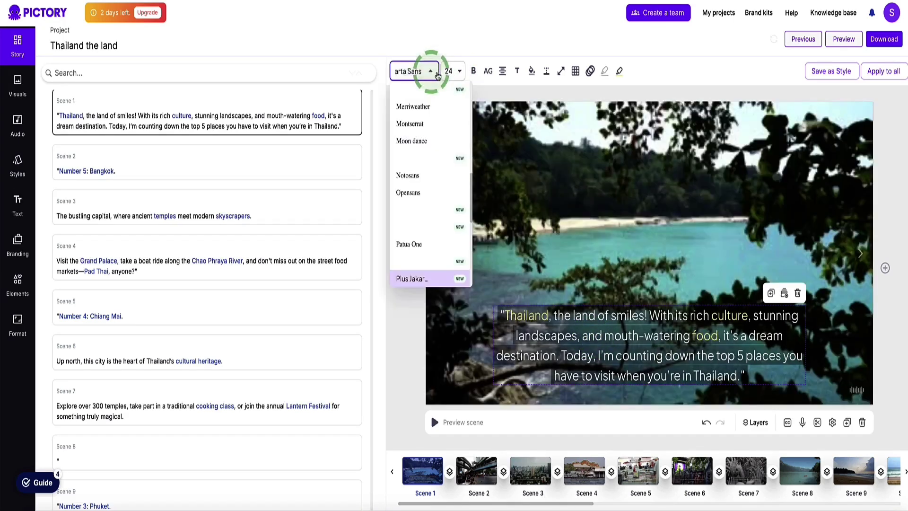
left_click(546, 92)
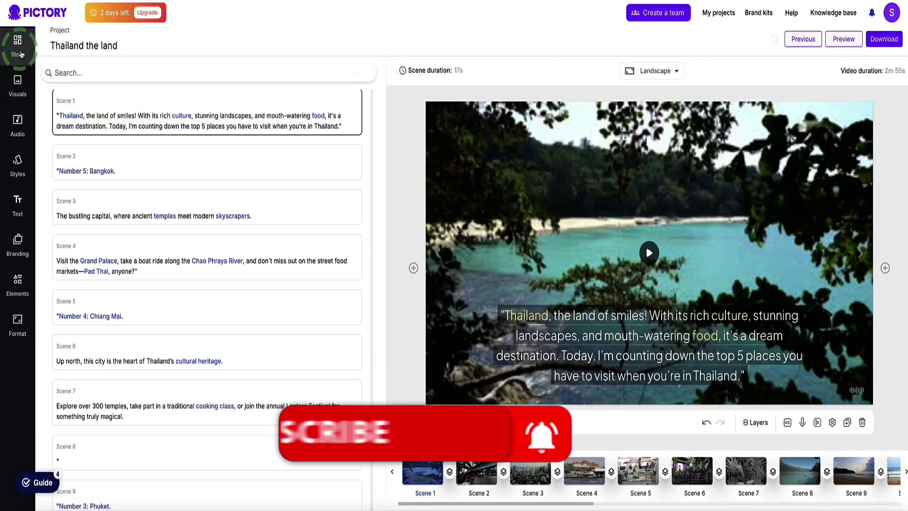
Step: Search Visuals for 'Thailand beach' and replace scene 1's clip with the Koh Lipe aerial beach footage
left_click(19, 90)
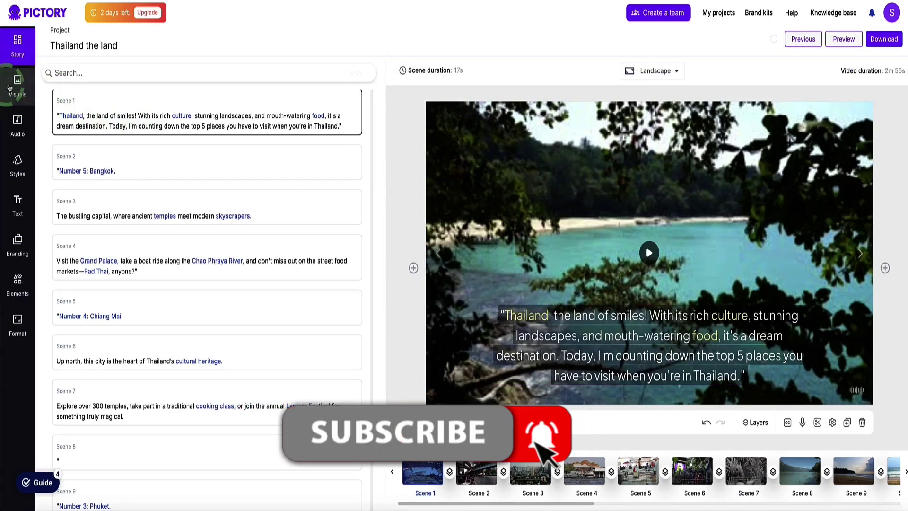
left_click(168, 218)
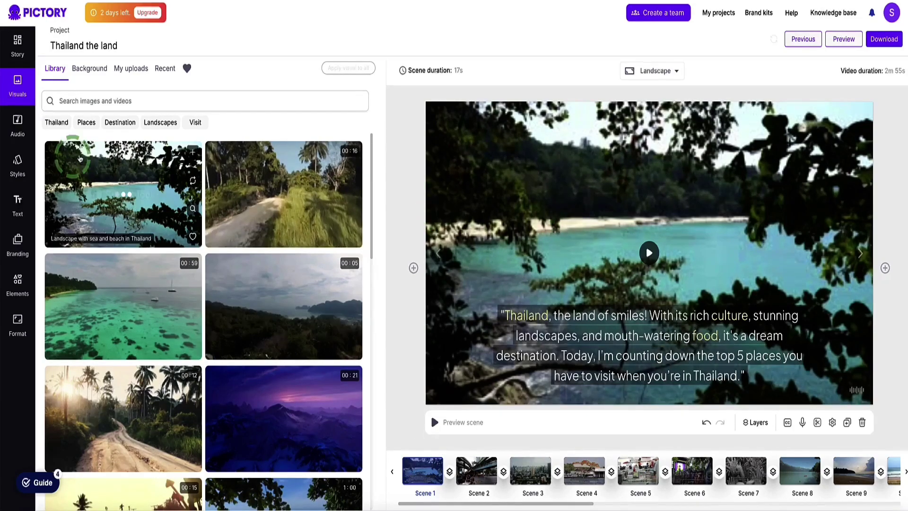
left_click(126, 100)
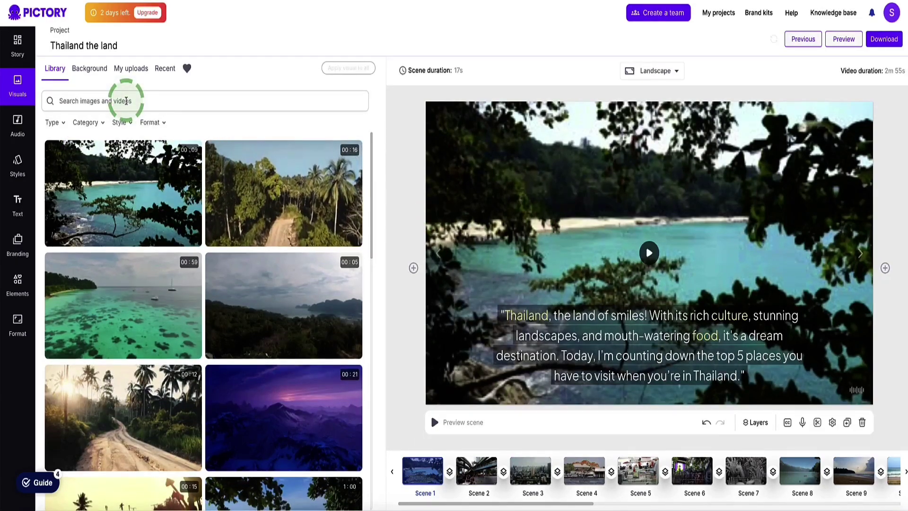
type("Thailand beach")
key("Return")
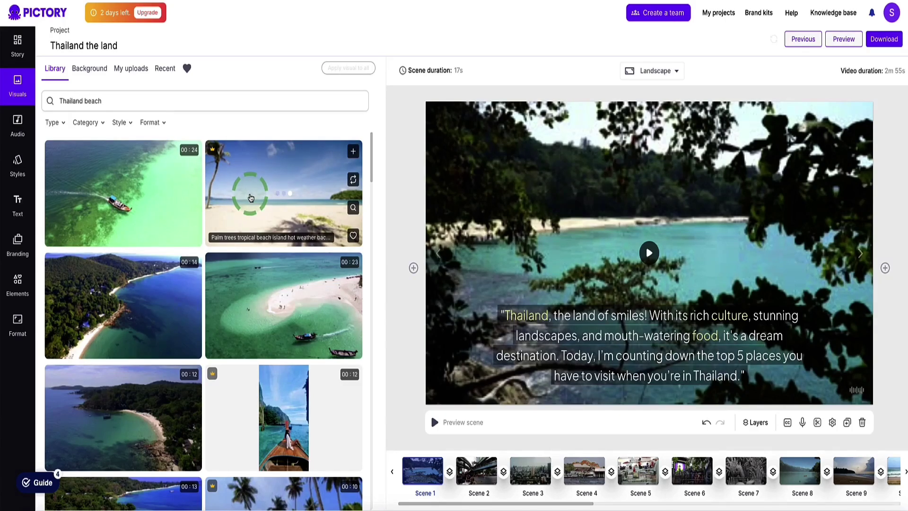
left_click(246, 302)
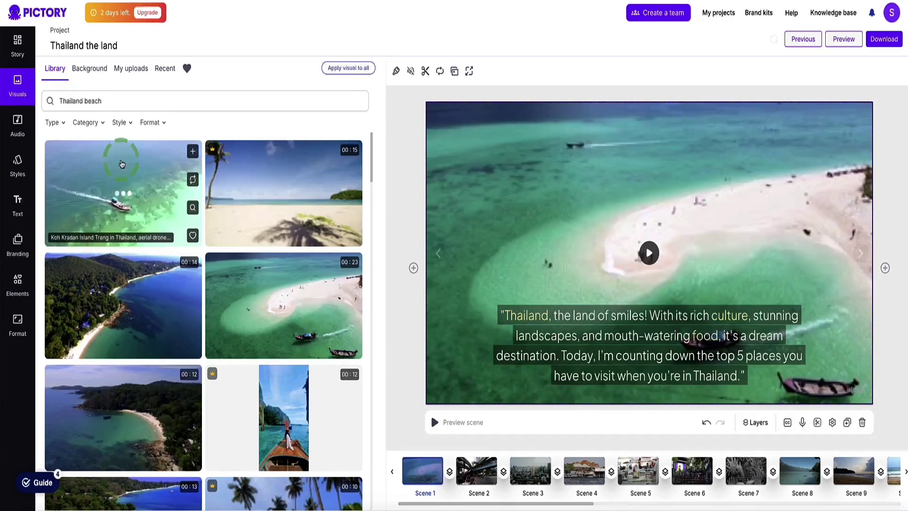
left_click(19, 122)
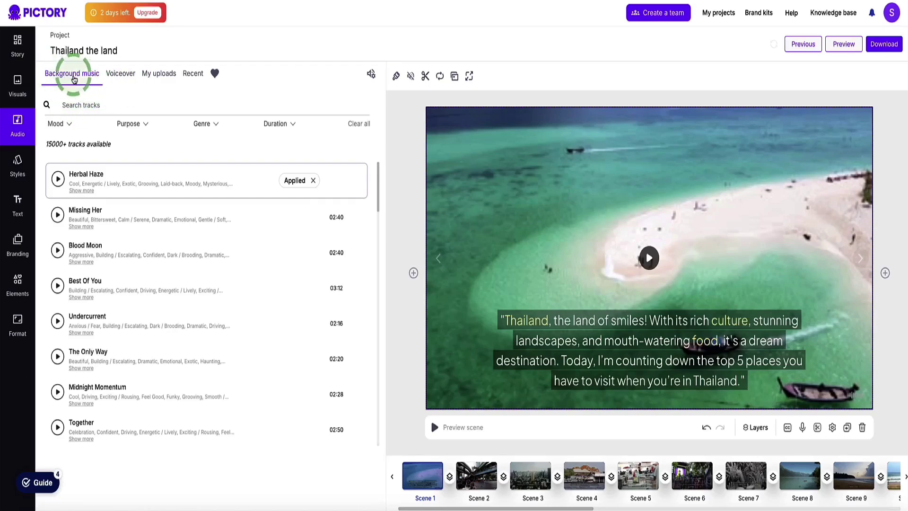
Step: Browse music with the Mood, Purpose, Genre and Duration filters, then apply Midnight Momentum as background music
scroll(116, 233, "down", 15)
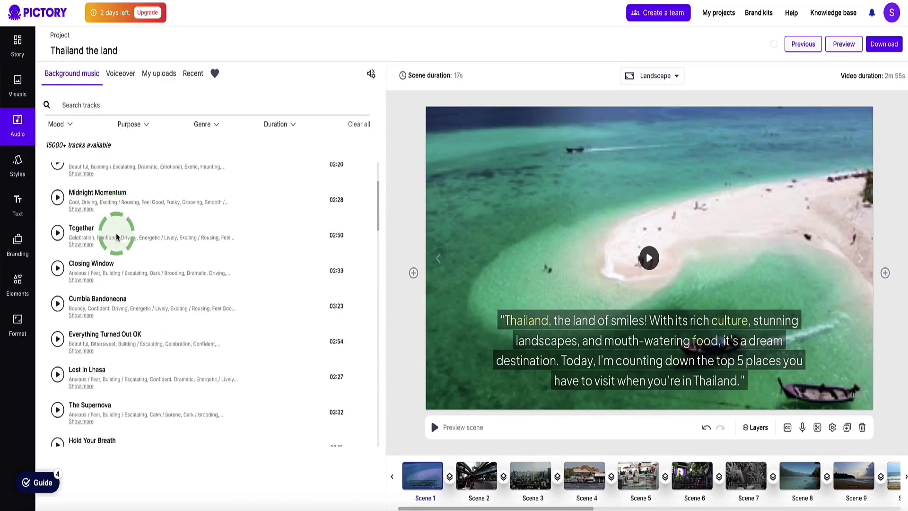
scroll(117, 237, "down", 1)
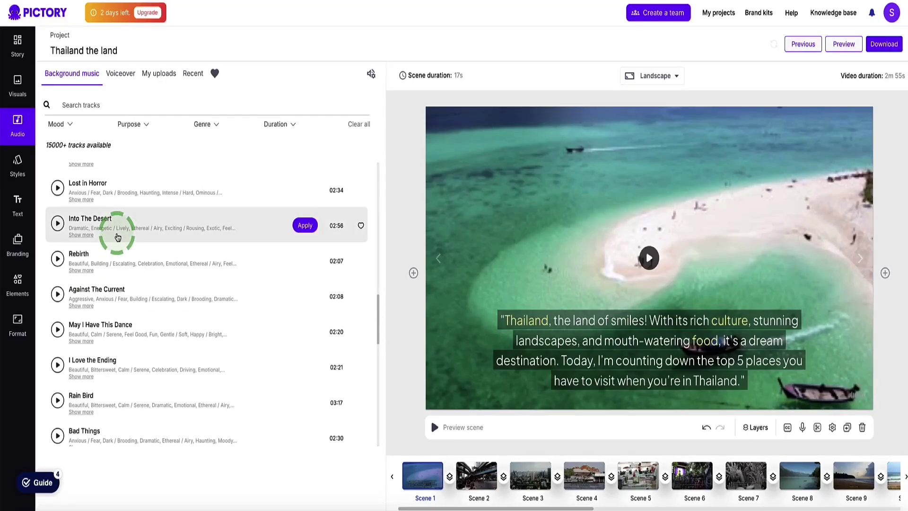
scroll(117, 236, "up", 15)
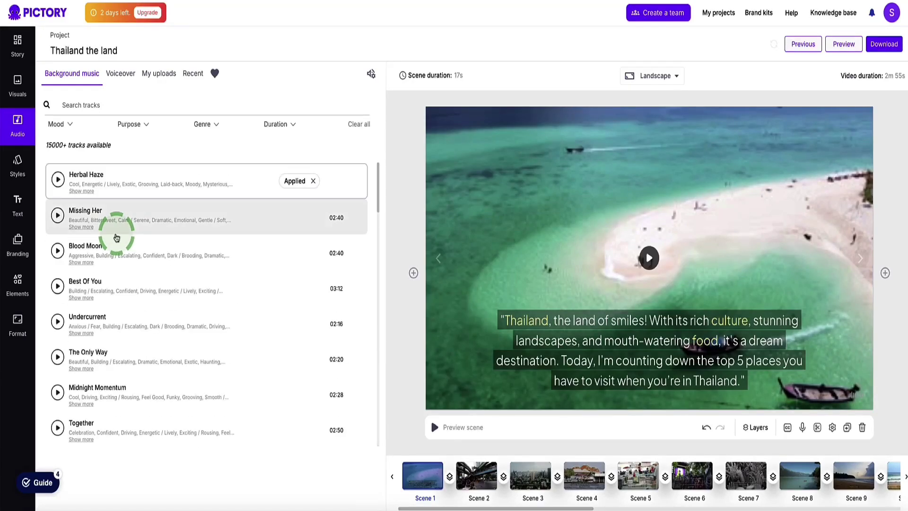
left_click(66, 123)
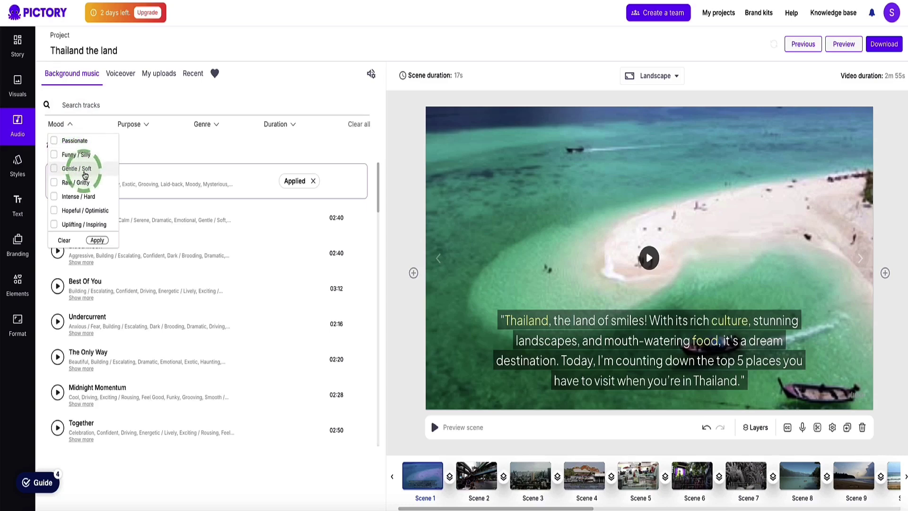
scroll(85, 175, "down", 6)
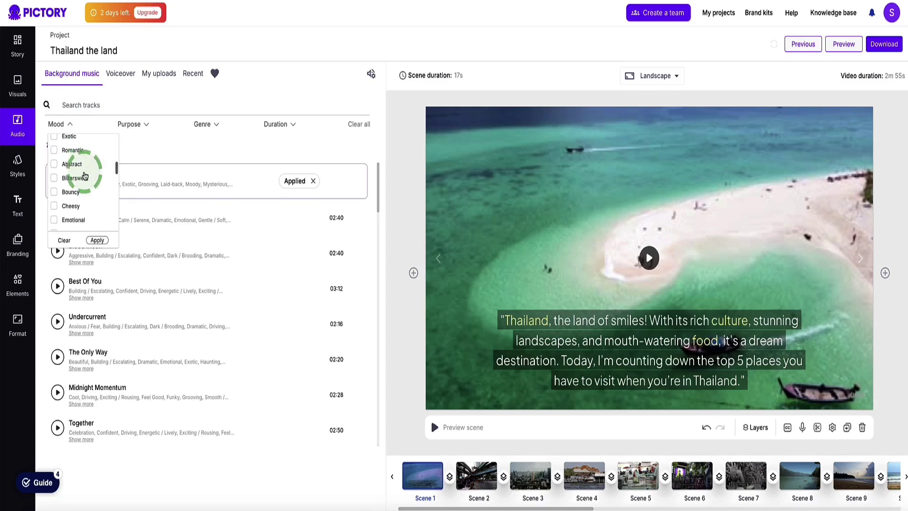
scroll(83, 174, "down", 3)
left_click(140, 124)
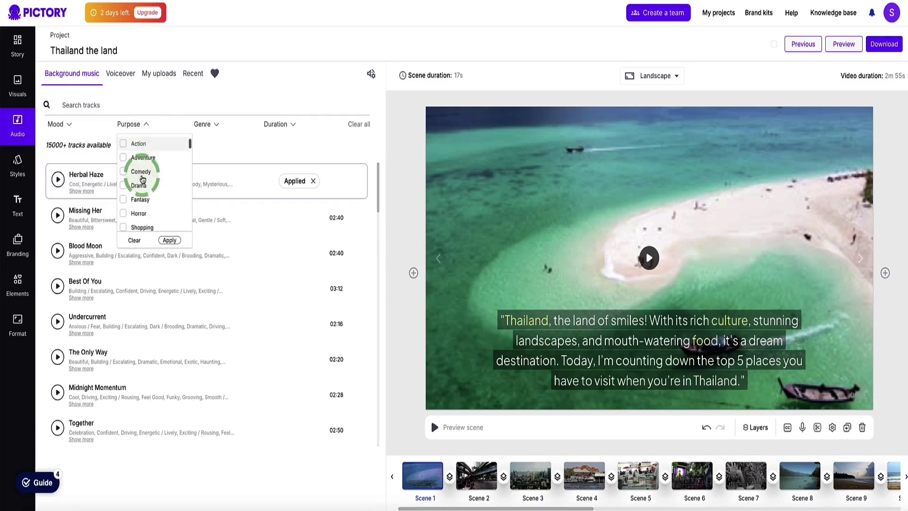
scroll(142, 179, "down", 3)
left_click(202, 124)
scroll(210, 152, "down", 5)
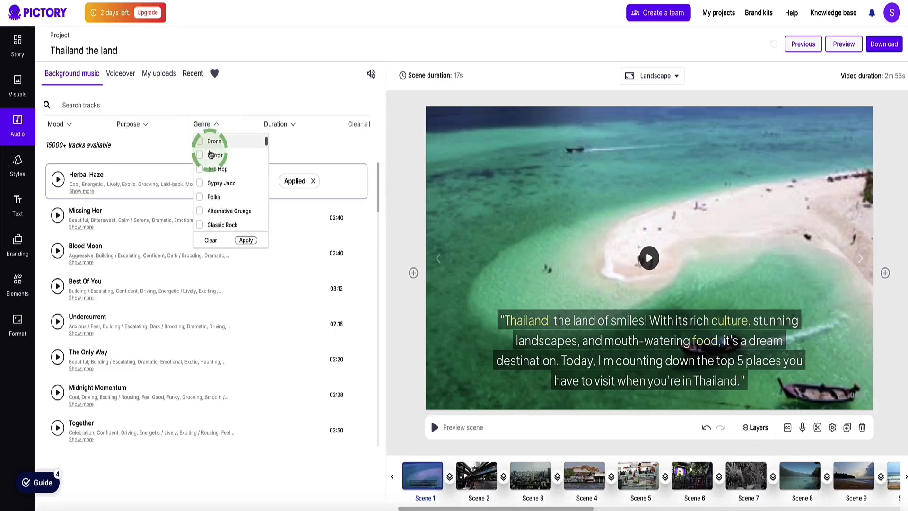
left_click(286, 125)
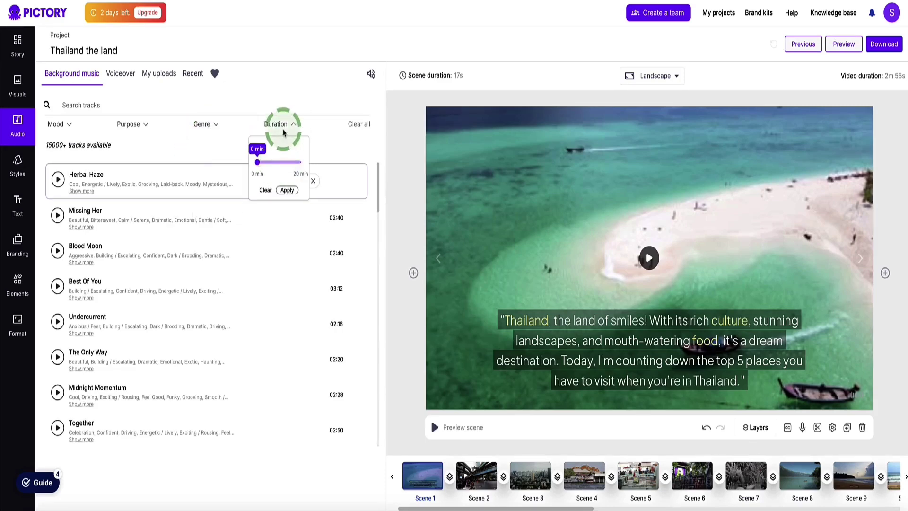
left_click(173, 150)
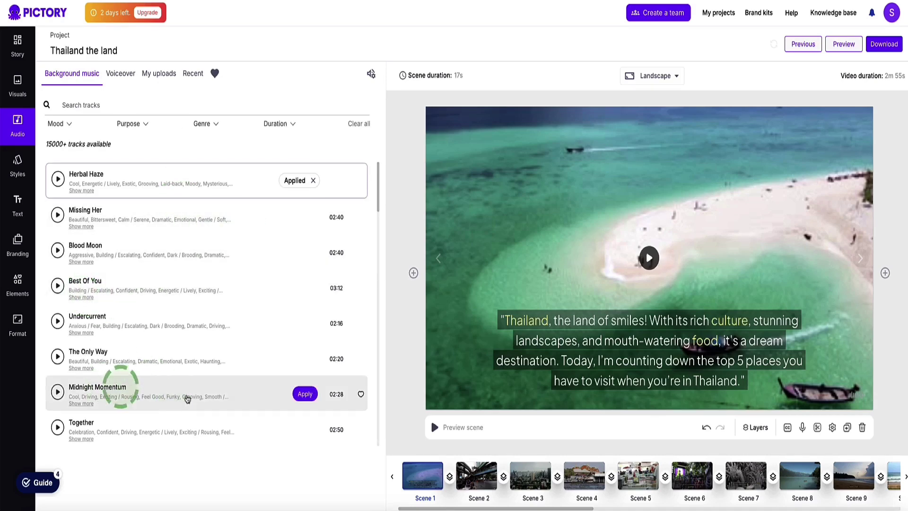
left_click(305, 394)
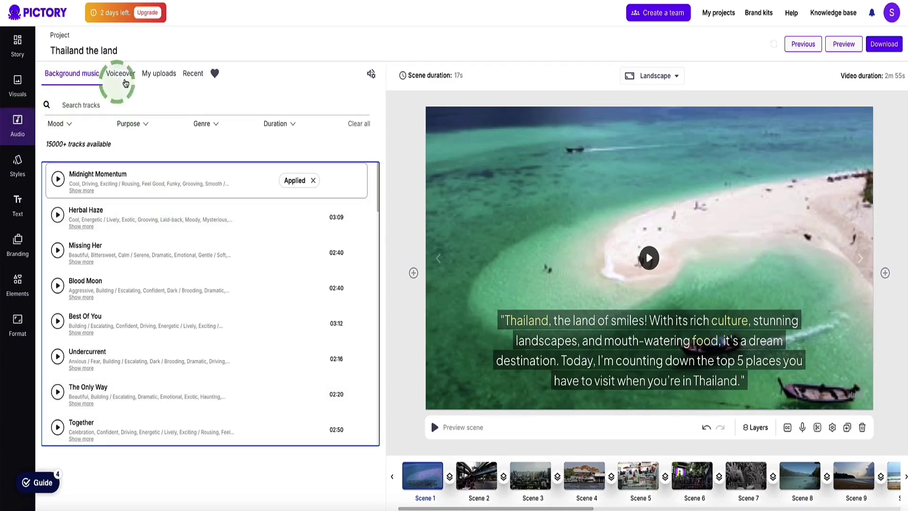
Step: Browse the voiceover voices, including Adam (legacy), then bring up the text Styles library
left_click(123, 83)
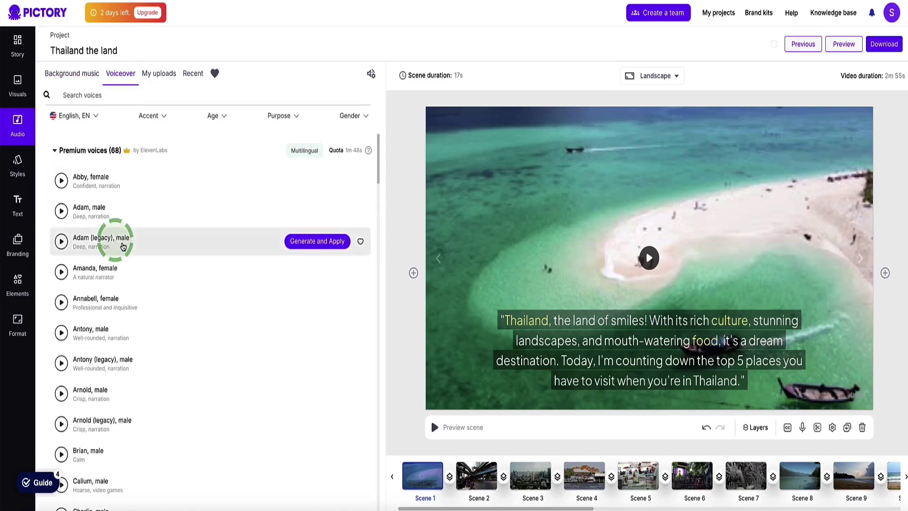
scroll(124, 244, "down", 20)
scroll(127, 246, "up", 20)
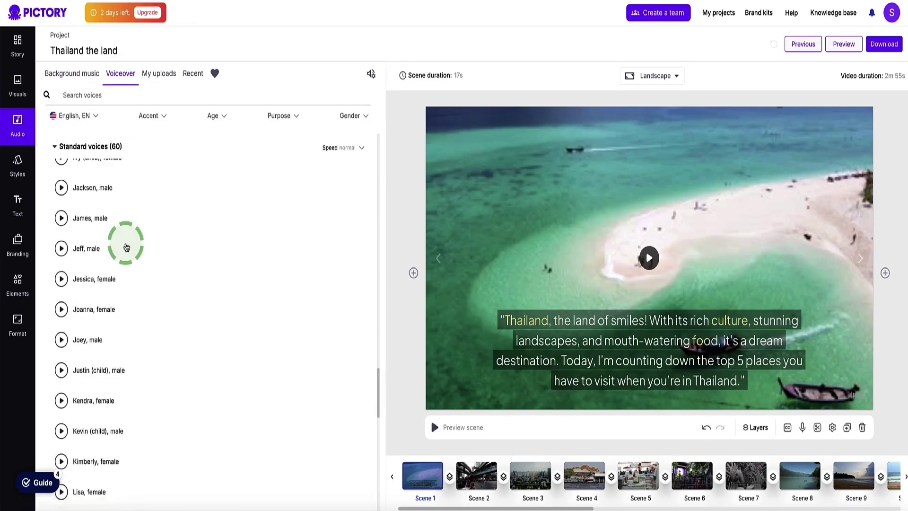
mouse_move(126, 246)
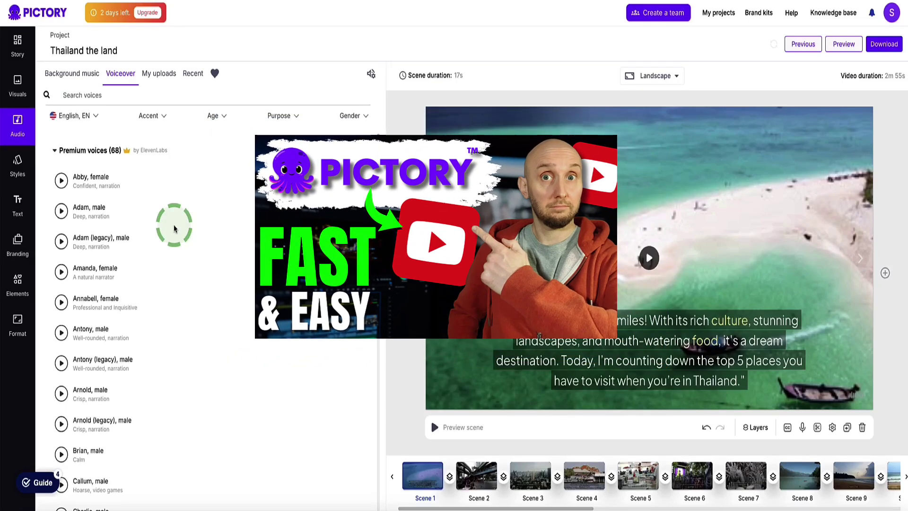
mouse_move(154, 223)
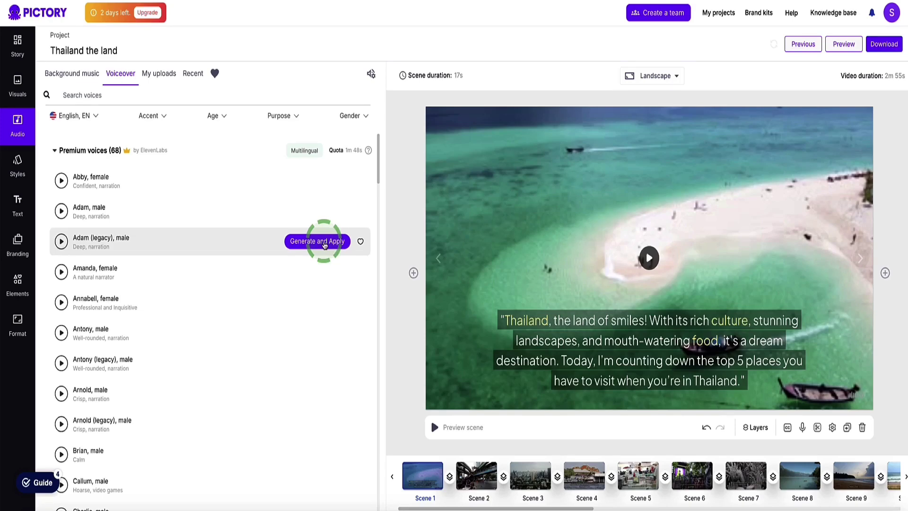
left_click(9, 162)
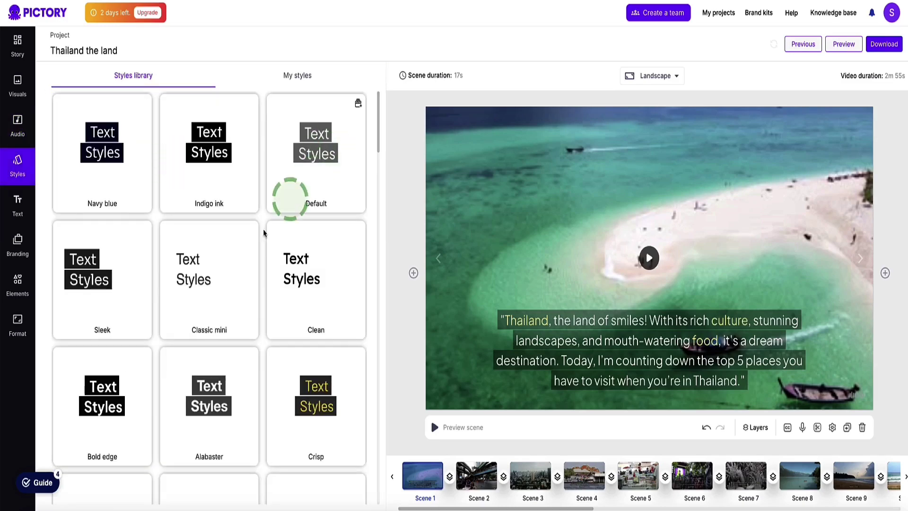
scroll(226, 291, "down", 5)
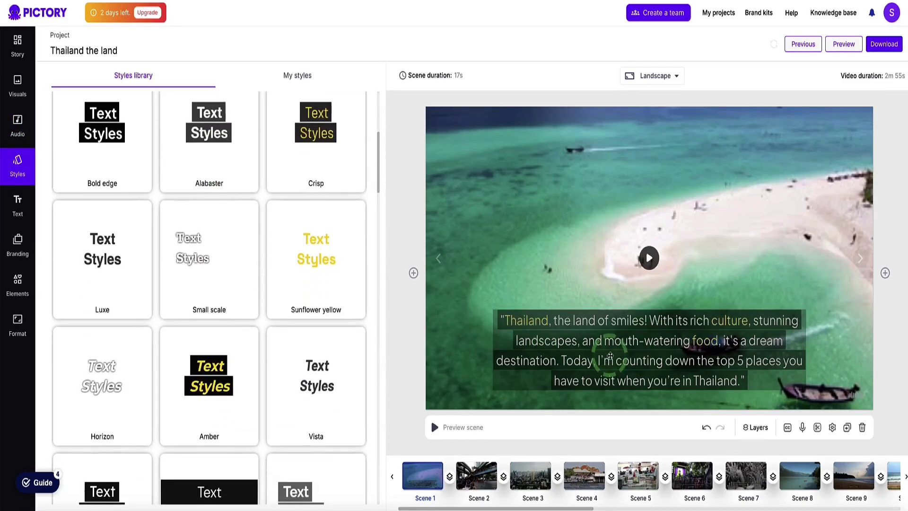
left_click(191, 249)
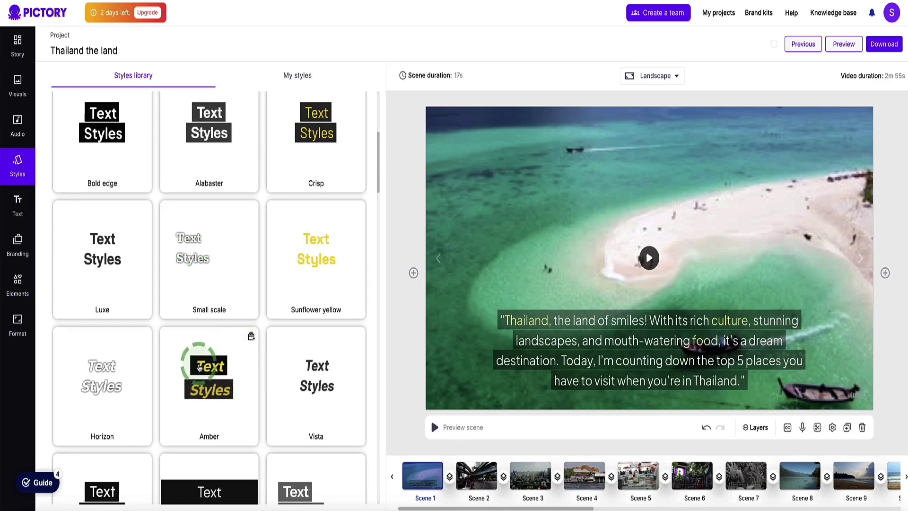
scroll(237, 368, "down", 3)
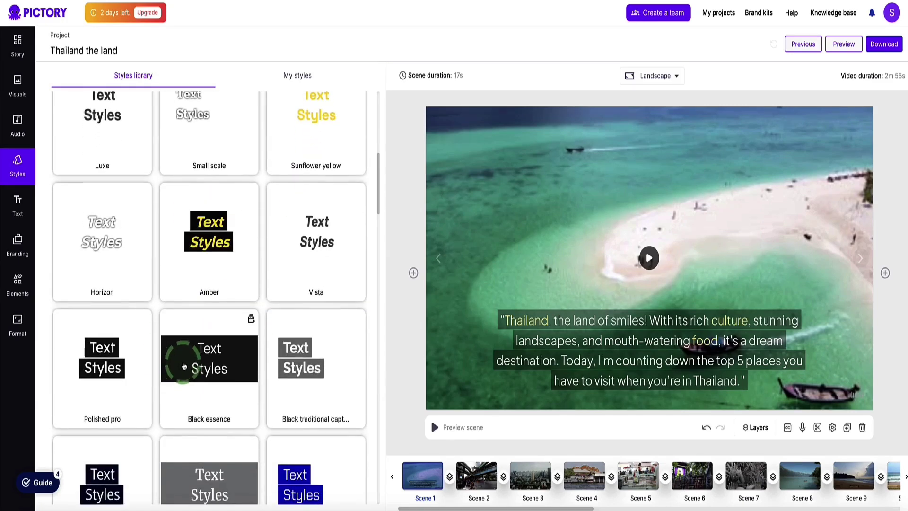
scroll(194, 378, "down", 3)
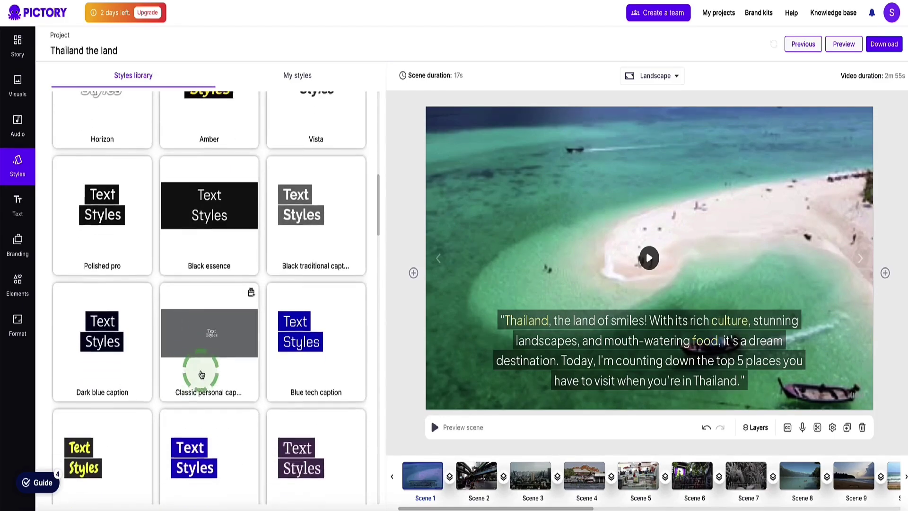
scroll(201, 375, "down", 20)
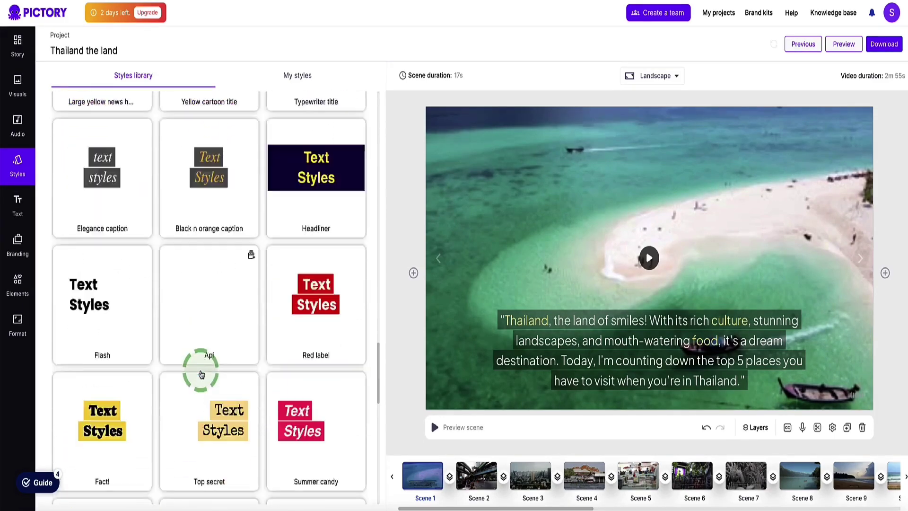
scroll(201, 375, "down", 2)
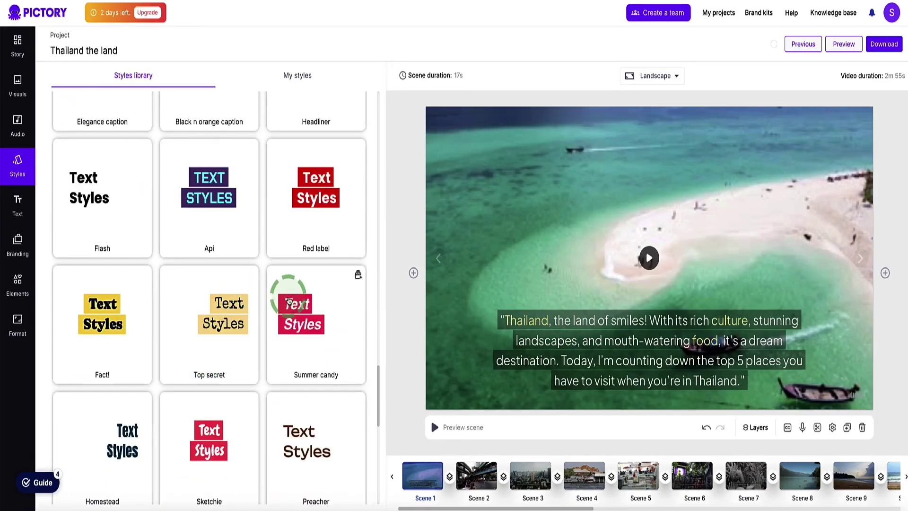
left_click(307, 198)
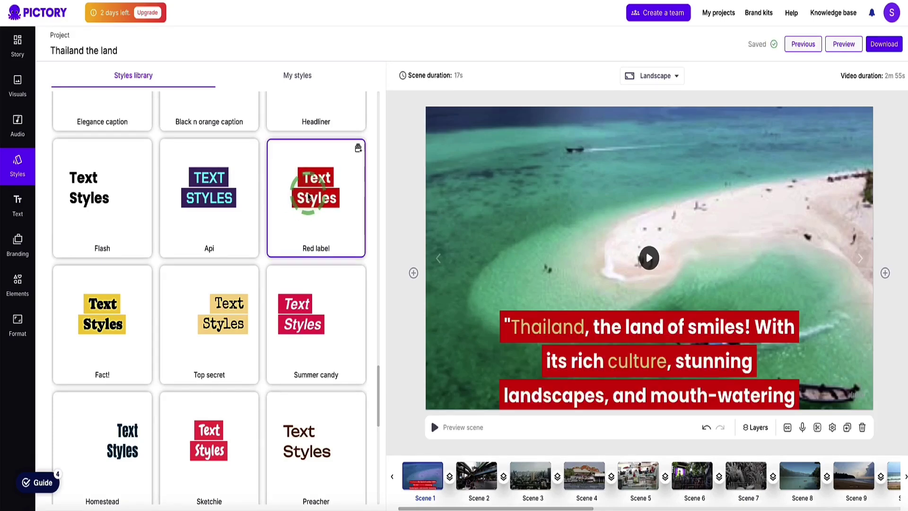
left_click(202, 197)
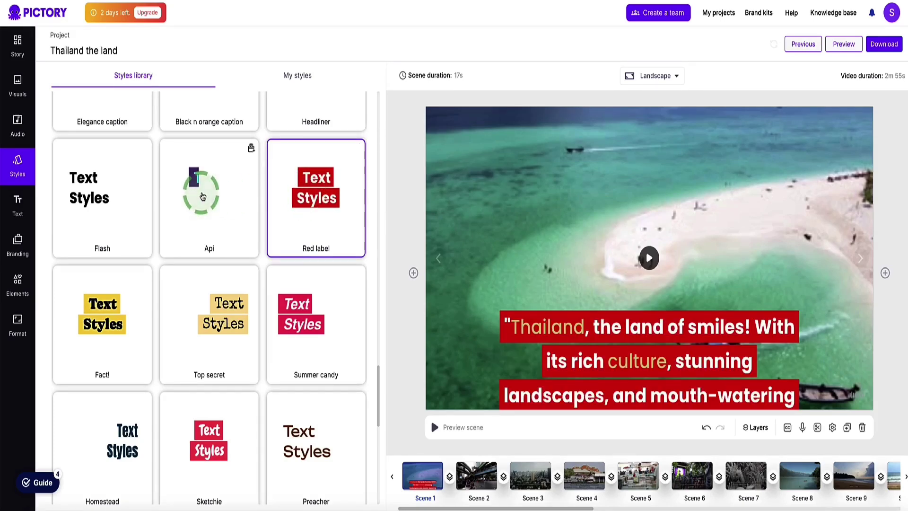
scroll(202, 208, "up", 20)
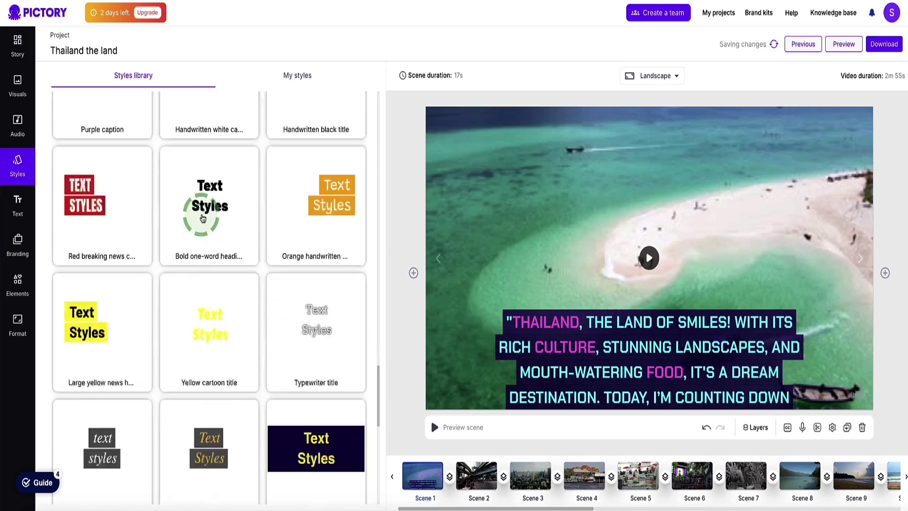
left_click(302, 162)
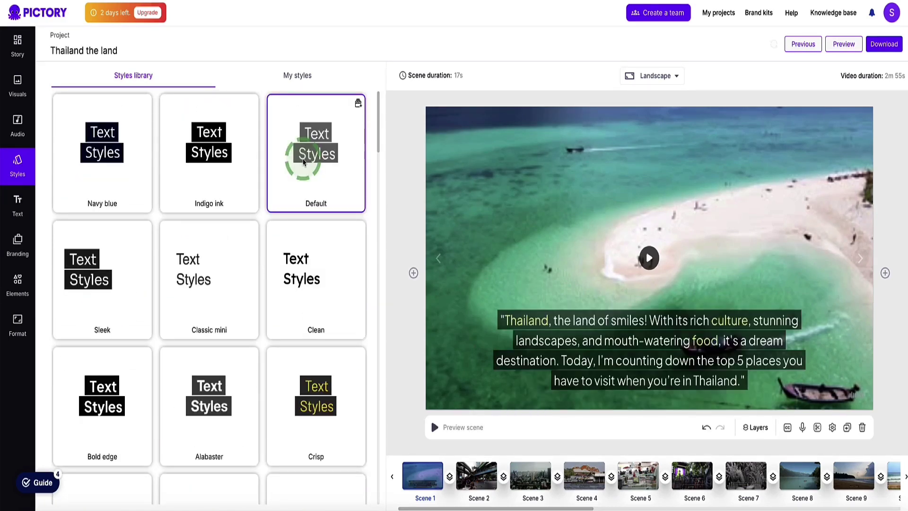
left_click(16, 169)
left_click(19, 200)
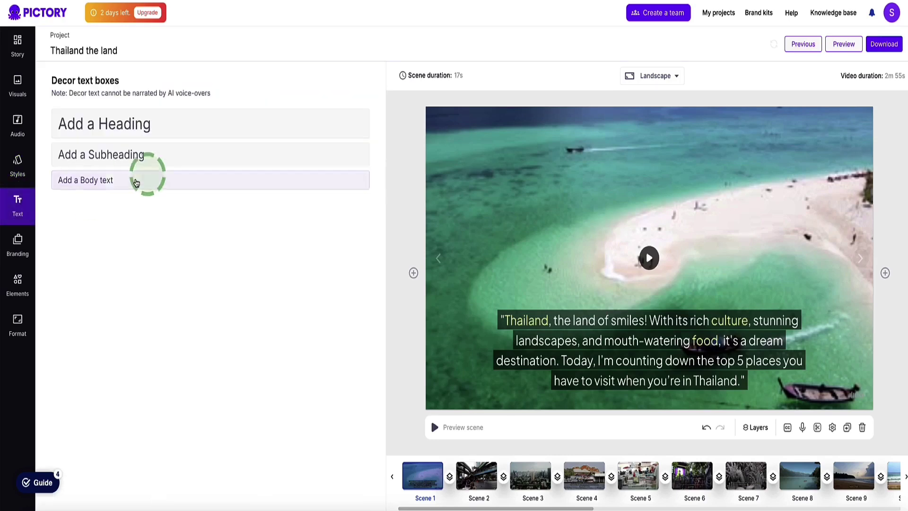
Step: Show the decor text box options and select Scene 1's narration caption in the preview
left_click(160, 131)
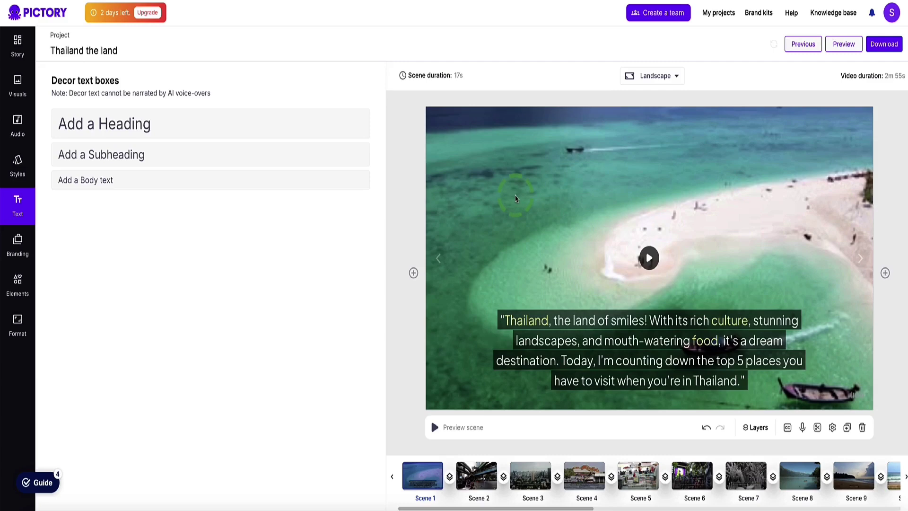
left_click(573, 330)
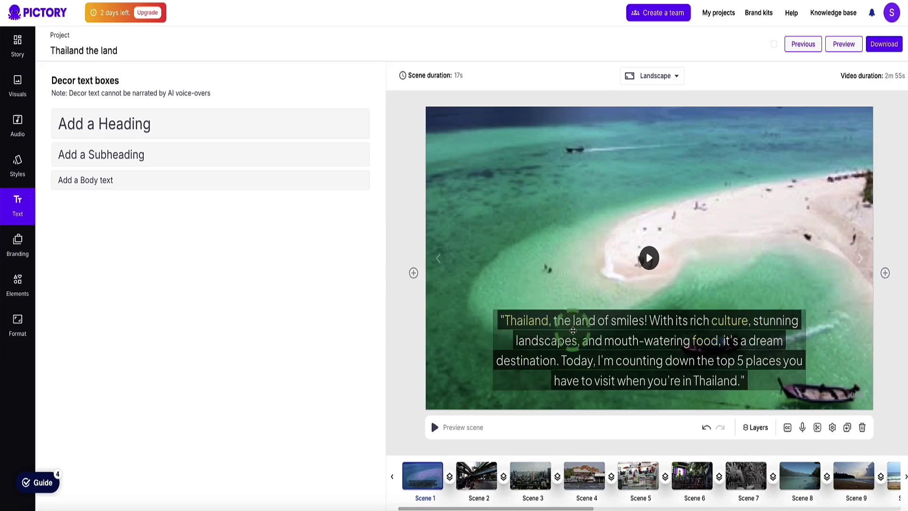
left_click(688, 358)
left_click(669, 369)
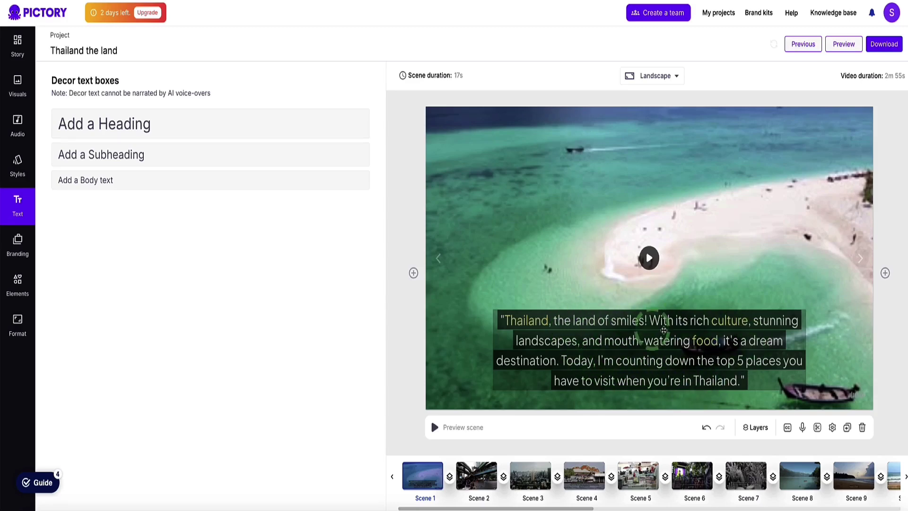
left_click(669, 327)
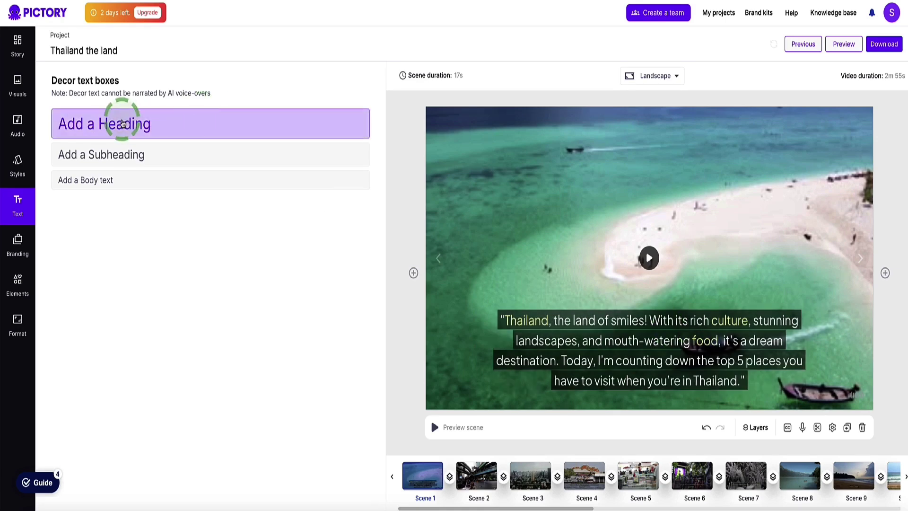
Step: Add a 'Click The Link Below!' heading to scene 1, then bring up the Brand Hub
left_click(122, 115)
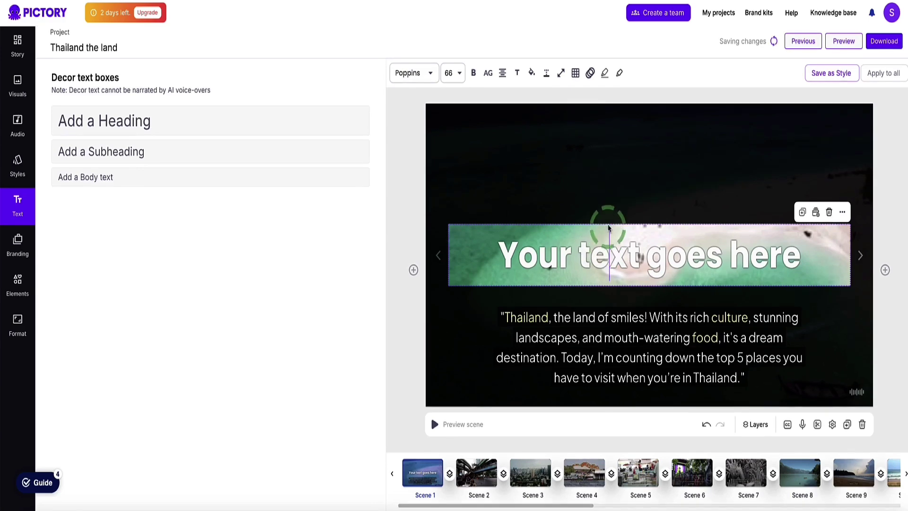
triple_click(608, 250)
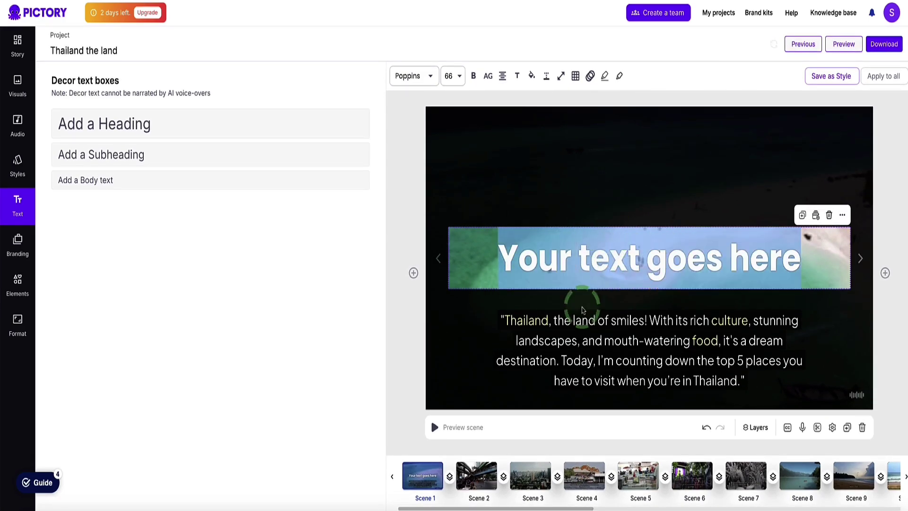
left_click(550, 331)
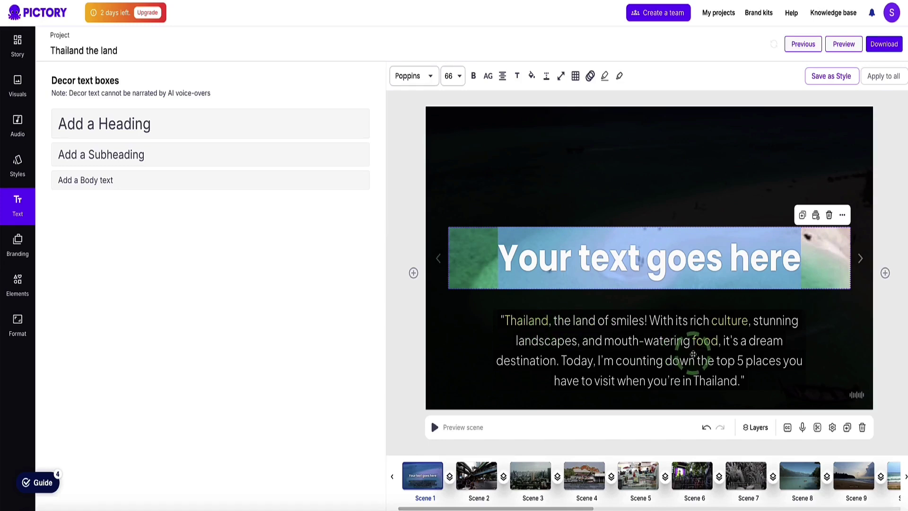
left_click(560, 284)
left_click(621, 252)
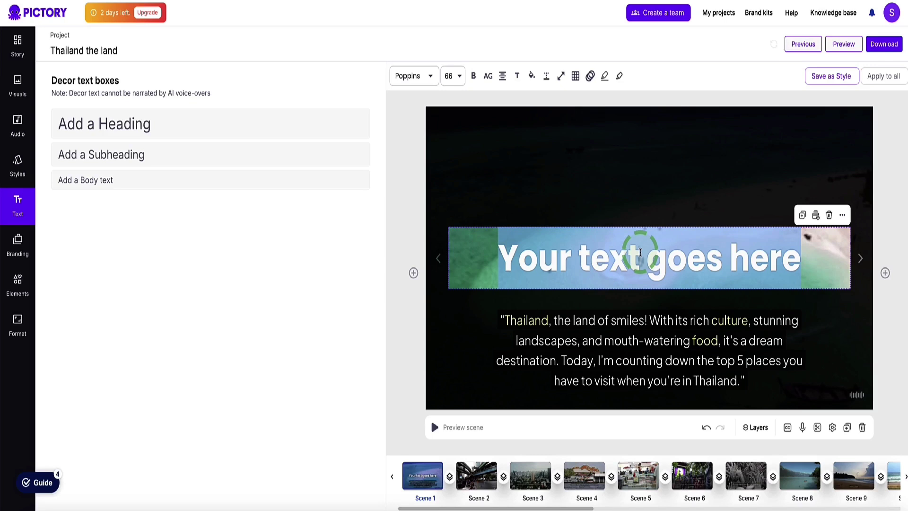
type("Click The Link Below!")
left_click(613, 255)
left_click(547, 171)
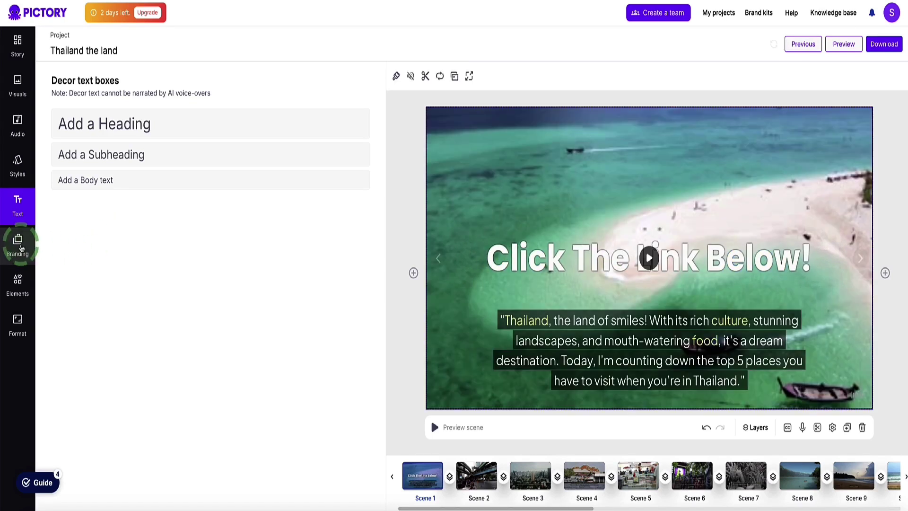
left_click(21, 248)
left_click(273, 281)
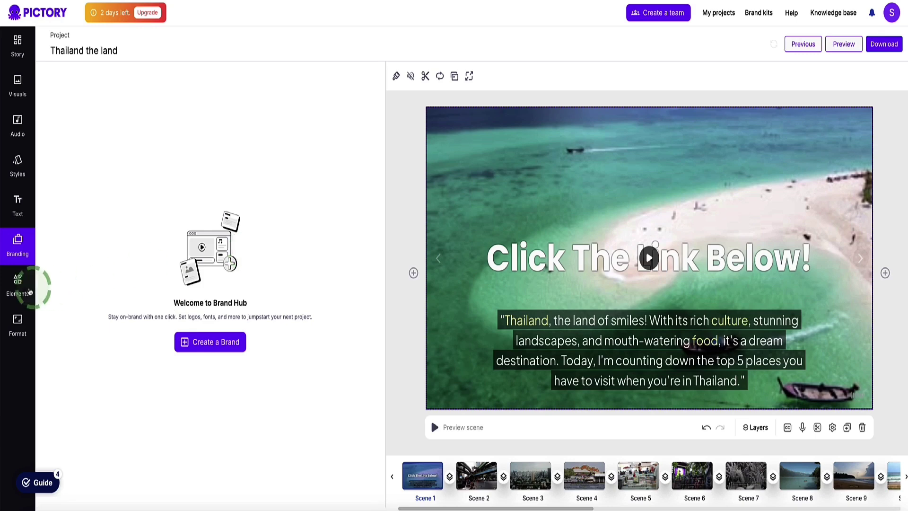
Step: Browse the shapes and stickers collections in the Elements panel
left_click(15, 289)
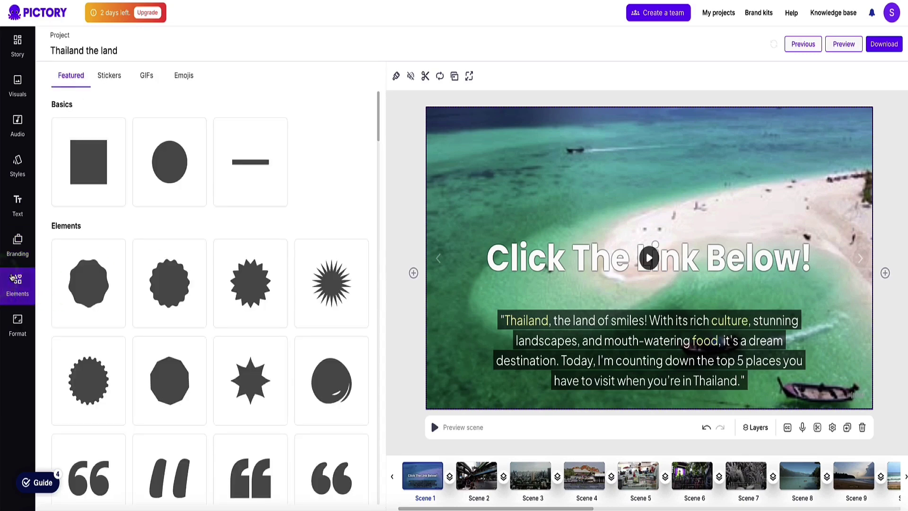
scroll(199, 202, "down", 15)
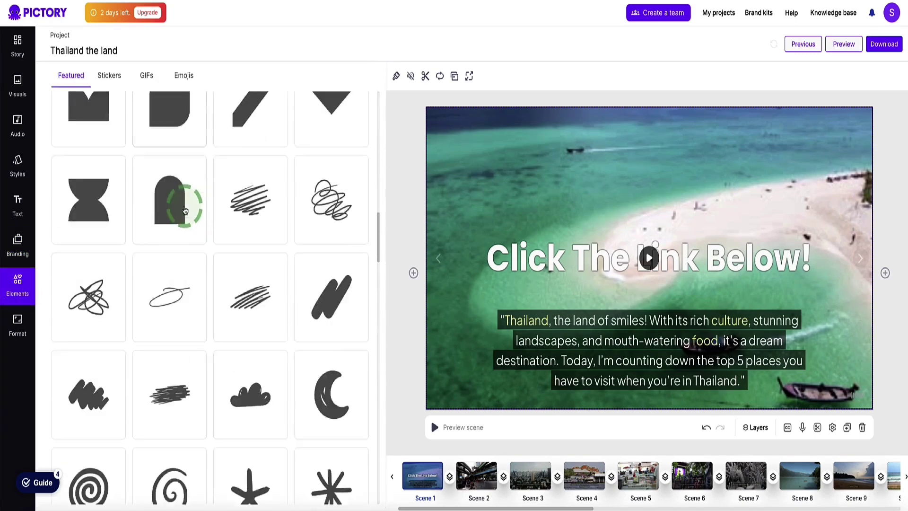
scroll(184, 210, "down", 20)
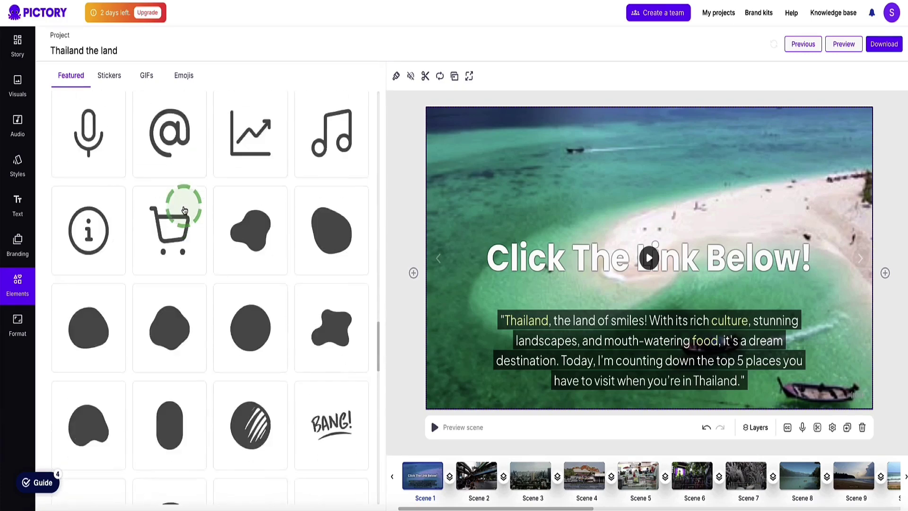
scroll(185, 210, "down", 3)
scroll(185, 210, "up", 20)
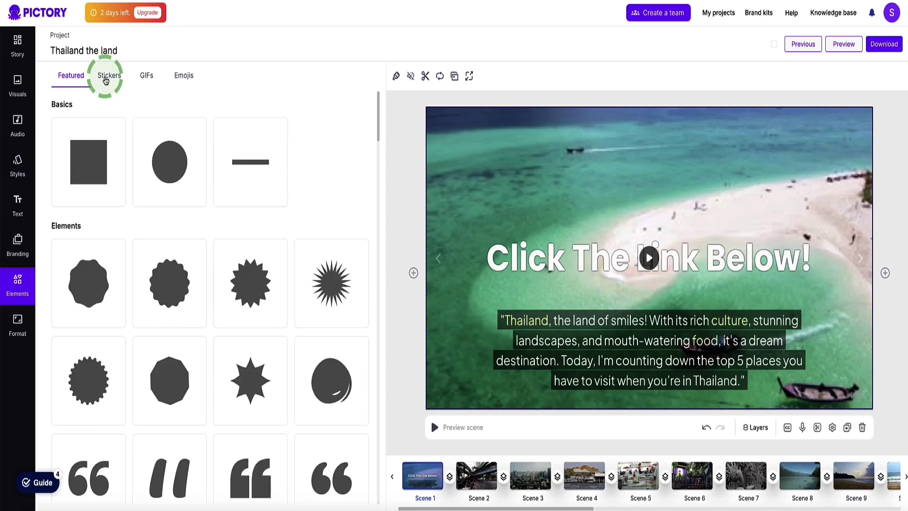
left_click(105, 78)
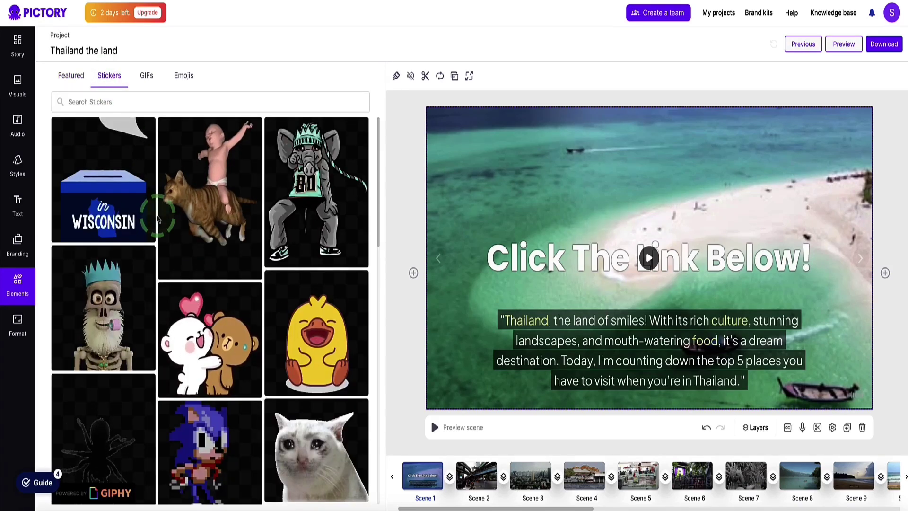
scroll(159, 218, "down", 15)
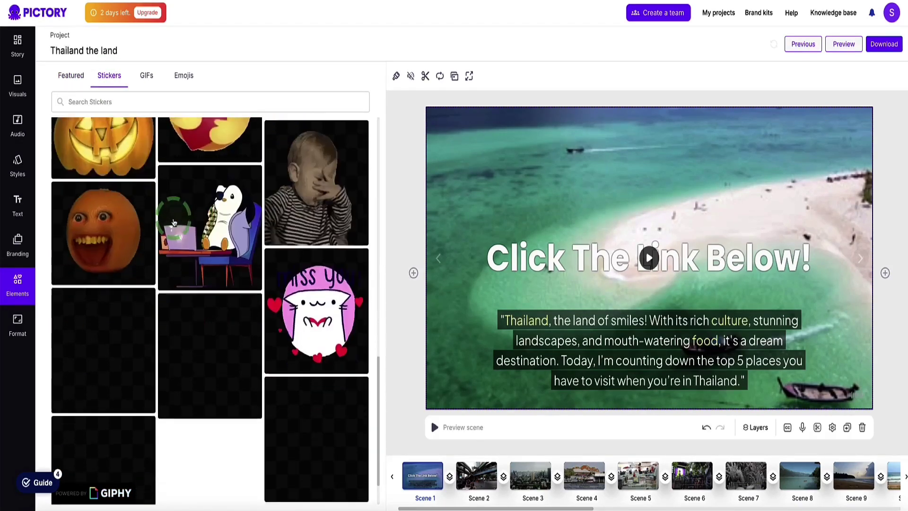
Step: Browse the GIFs and Emojis, then view the video Format settings (16:9 Landscape, 720p)
left_click(145, 76)
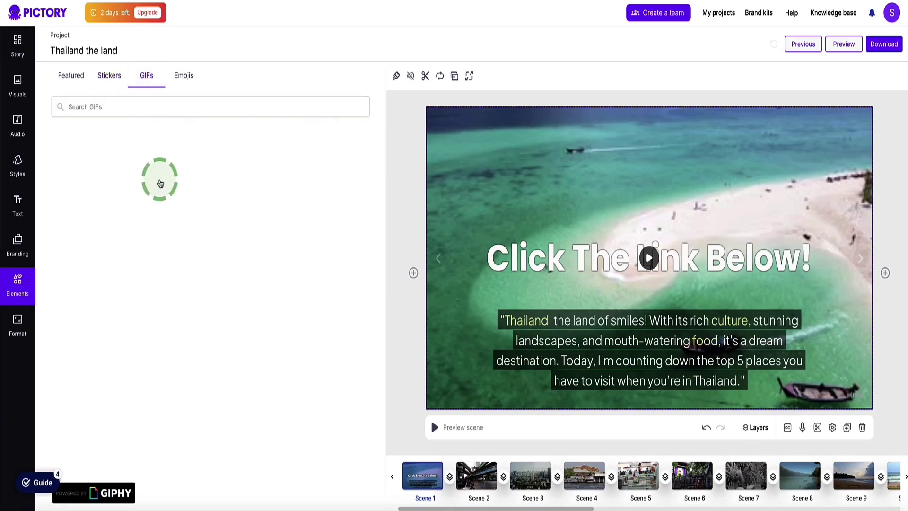
scroll(173, 185, "down", 12)
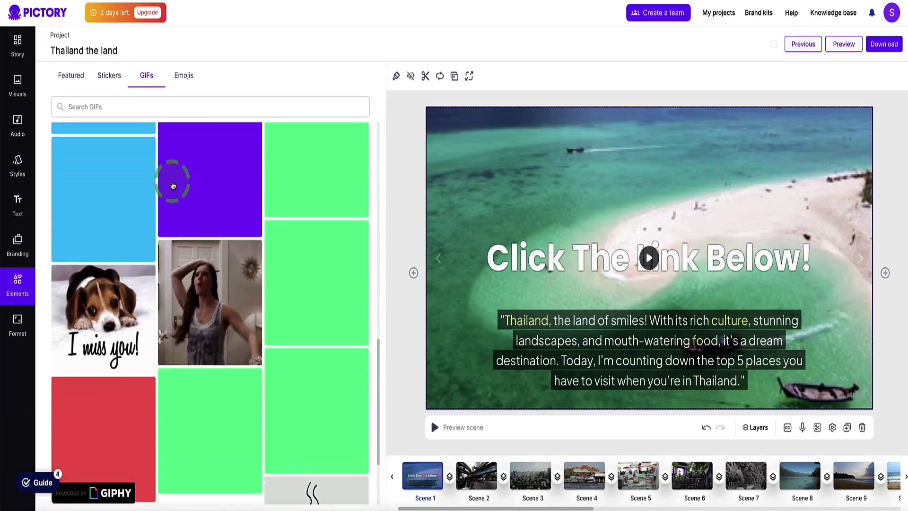
scroll(173, 184, "up", 12)
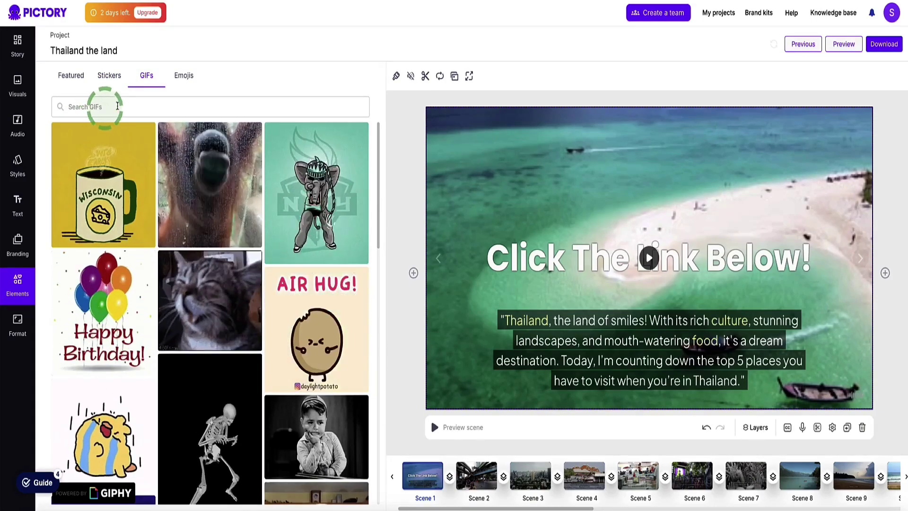
left_click(192, 78)
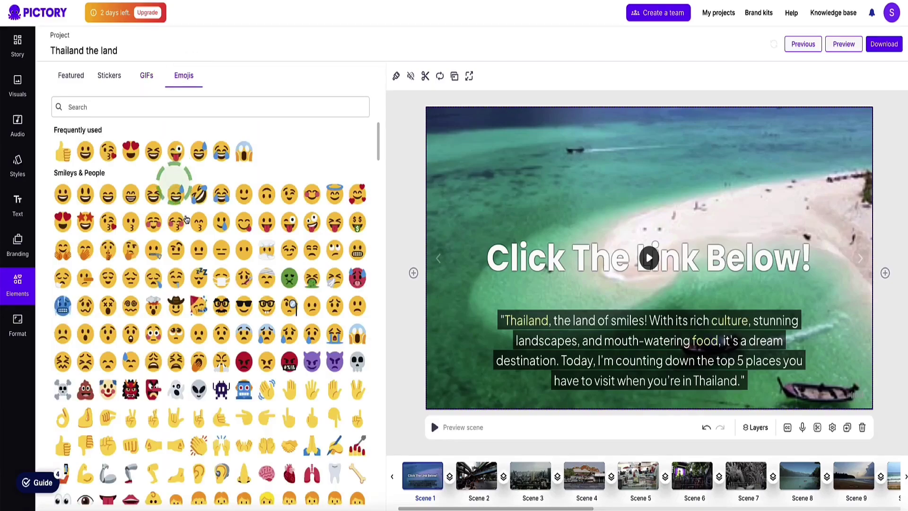
scroll(184, 208, "down", 5)
scroll(187, 219, "down", 10)
scroll(182, 203, "up", 15)
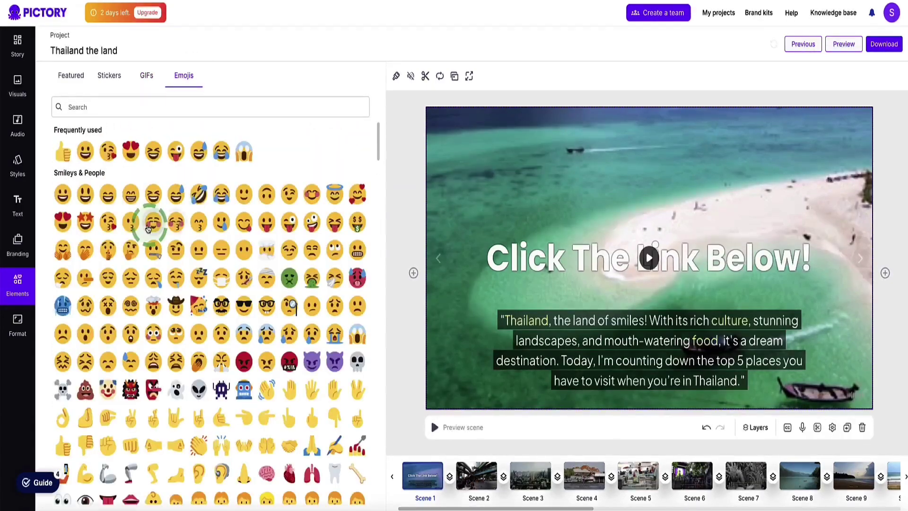
left_click(16, 328)
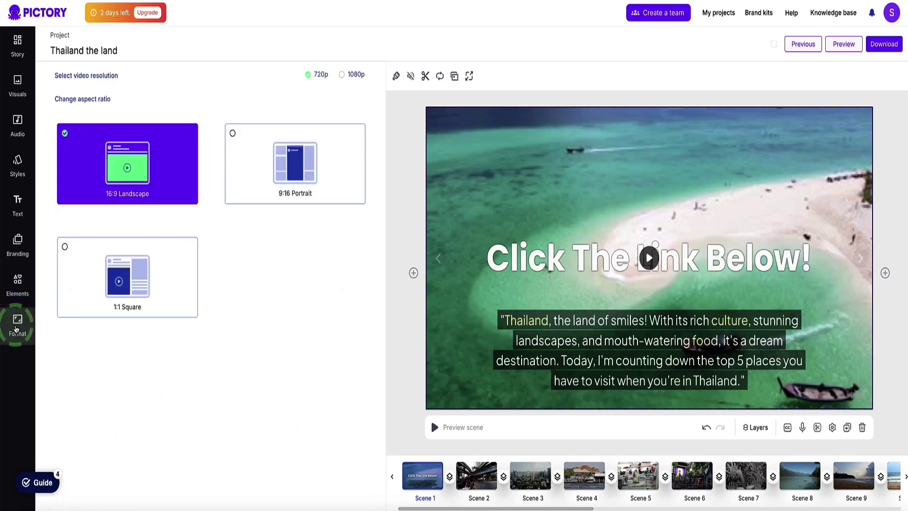
left_click(161, 186)
left_click(133, 182)
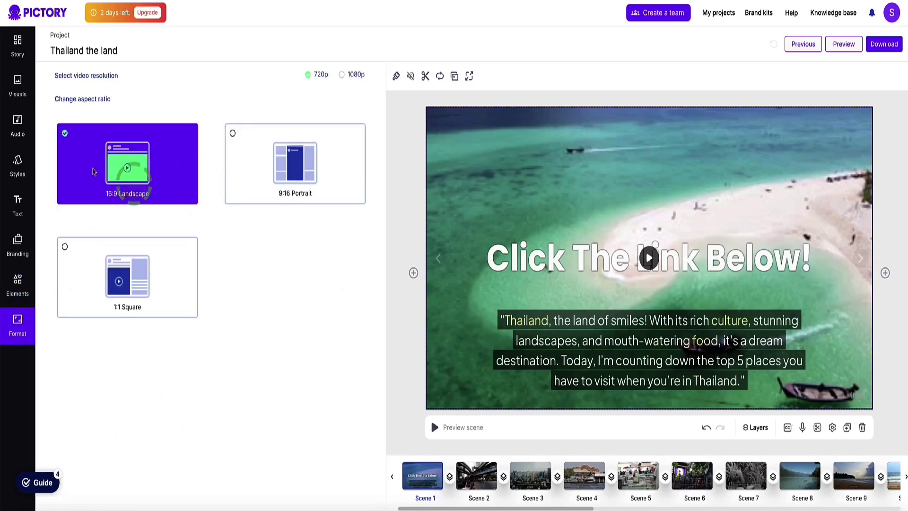
left_click(341, 159)
left_click(283, 163)
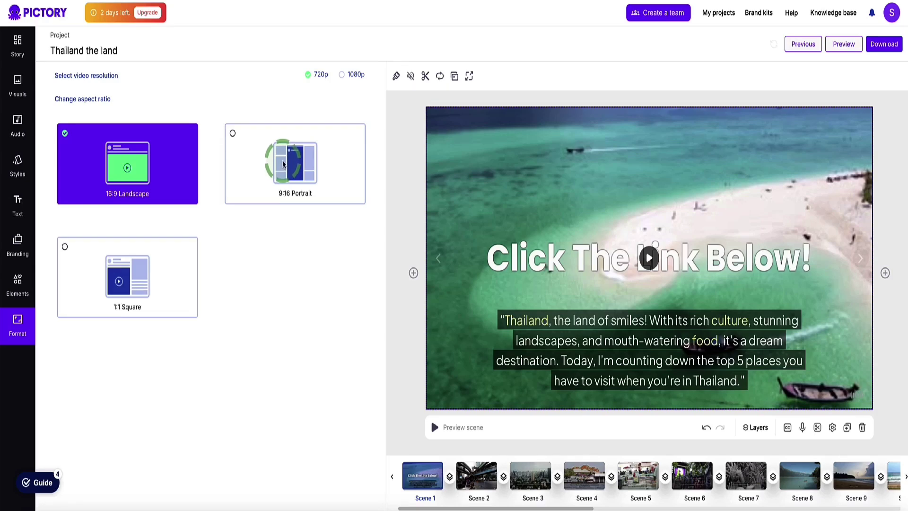
left_click(117, 286)
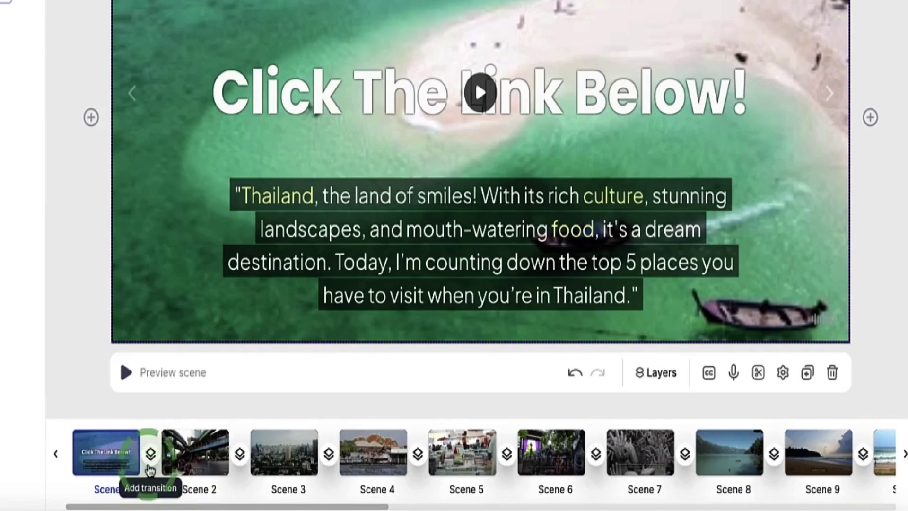
Step: Apply a Wipe Up transition between Scene 1 and Scene 2
left_click(151, 454)
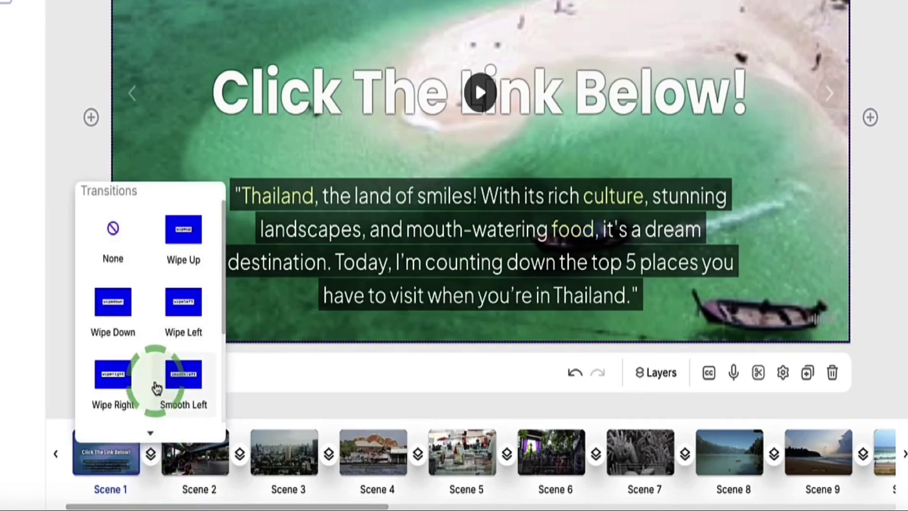
scroll(150, 326, "down", 3)
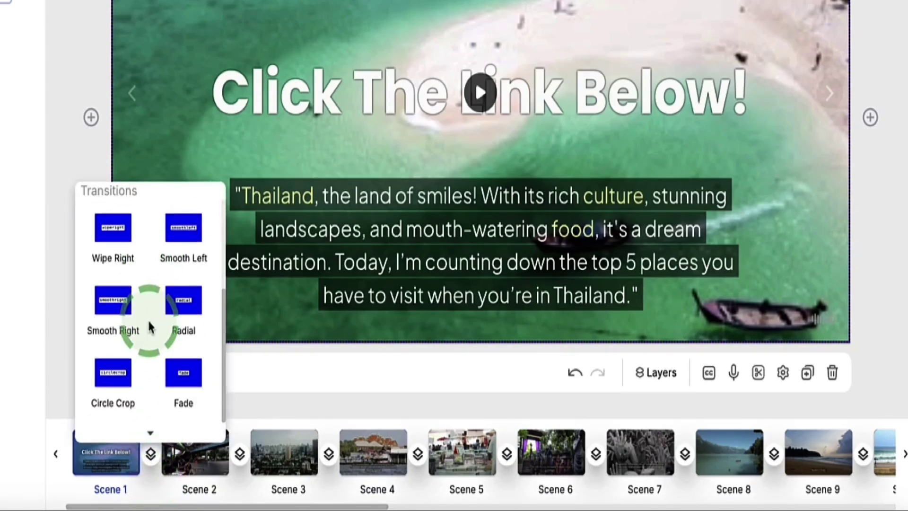
scroll(150, 326, "up", 3)
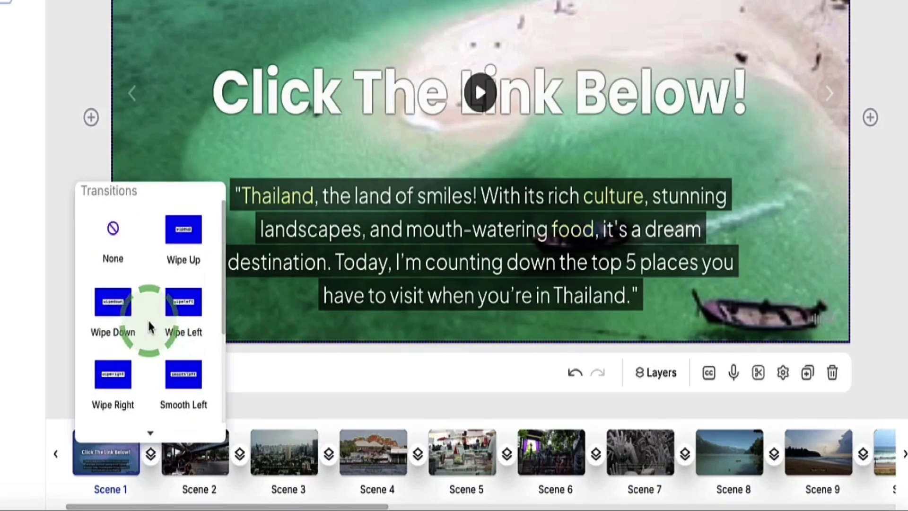
left_click(193, 246)
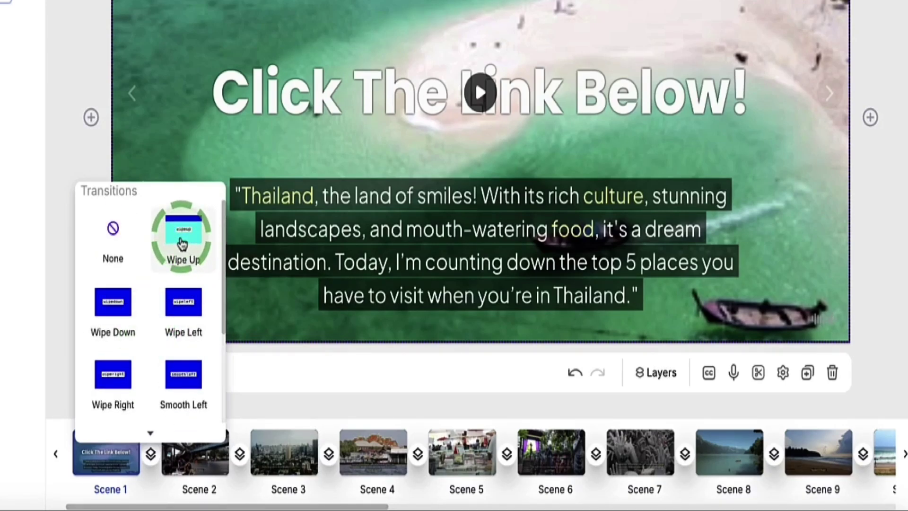
left_click(178, 380)
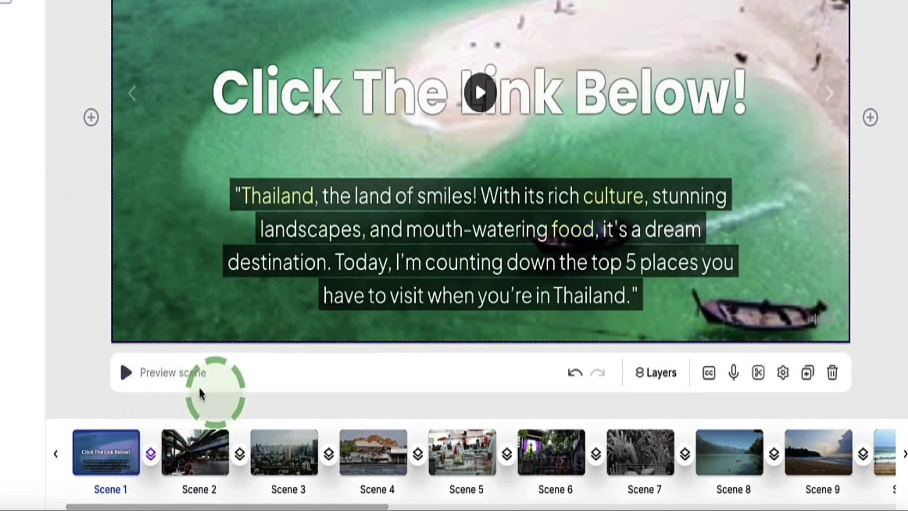
mouse_move(150, 451)
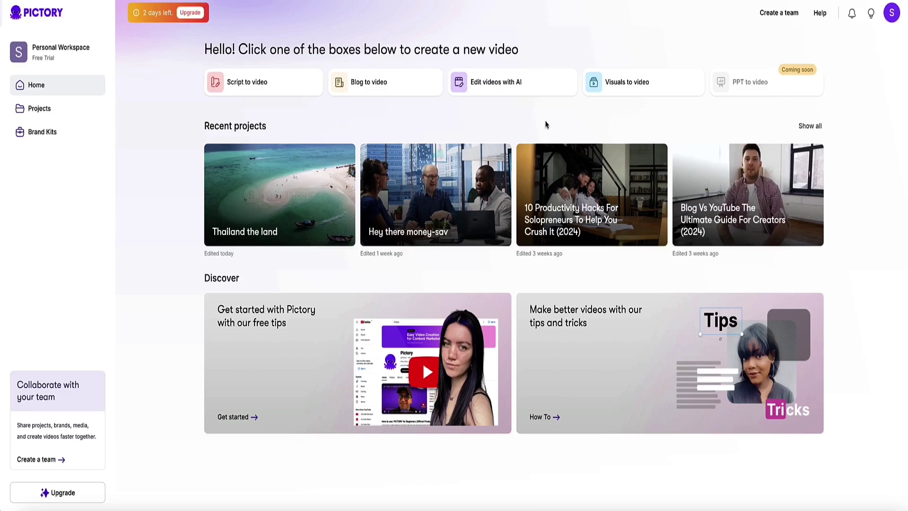
Step: Start a Blog to video project with the Article URL field selected, then switch to the blog's Featured Articles page
left_click(372, 84)
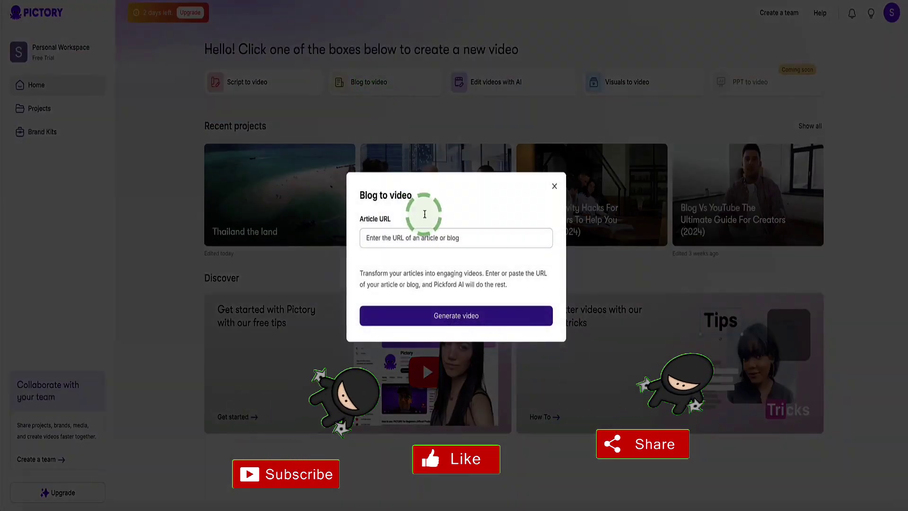
left_click(375, 237)
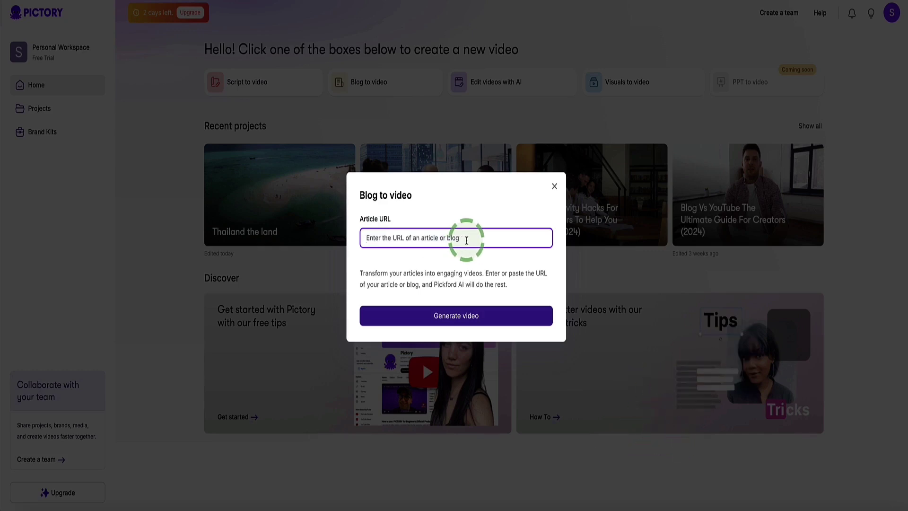
left_click(135, 6)
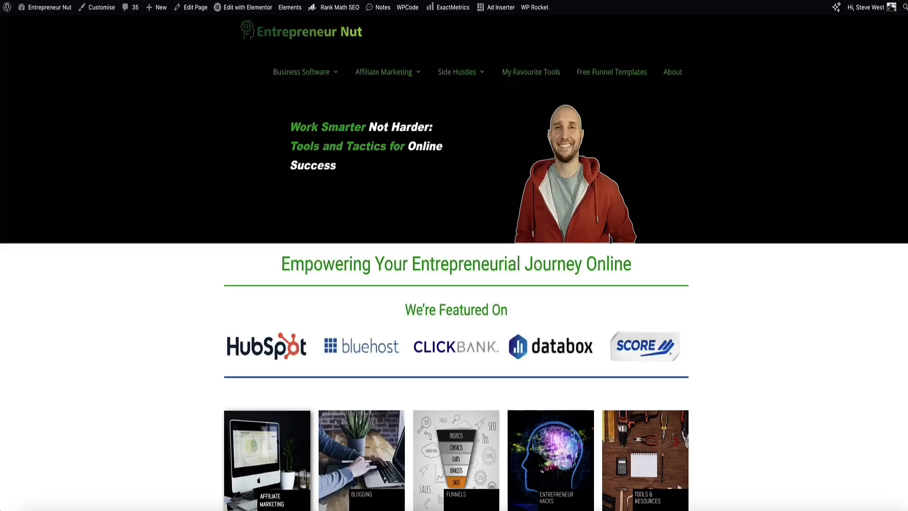
scroll(179, 154, "down", 9)
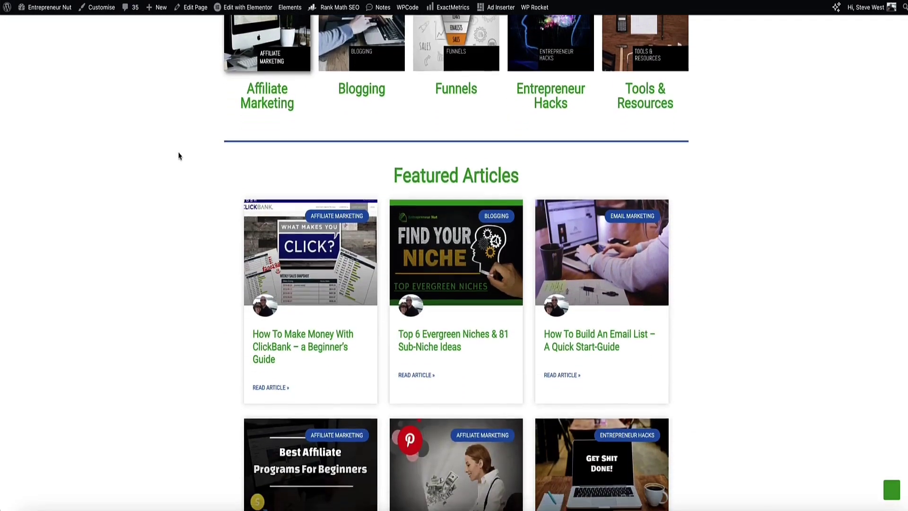
Step: Open the 'Top 6 Evergreen Niches & 81 Sub-Niche Ideas' article from Featured Articles and skim it
scroll(179, 156, "down", 3)
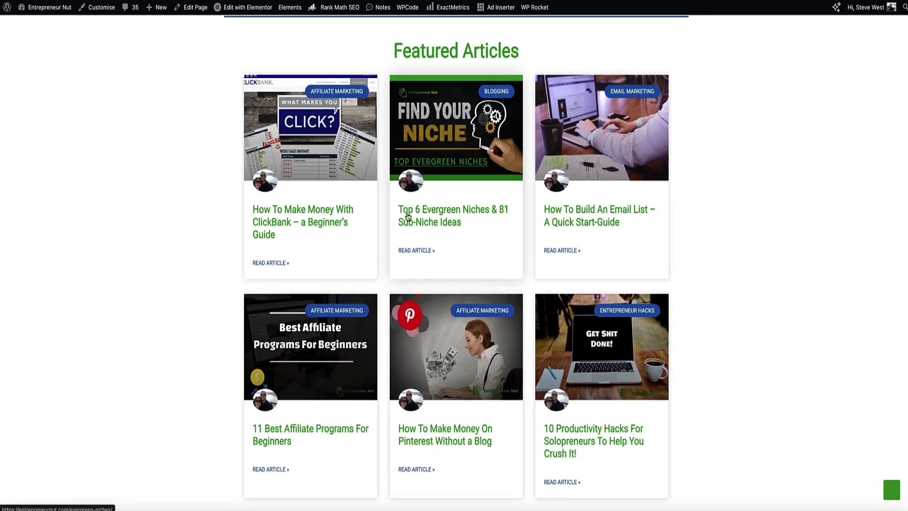
left_click(431, 215)
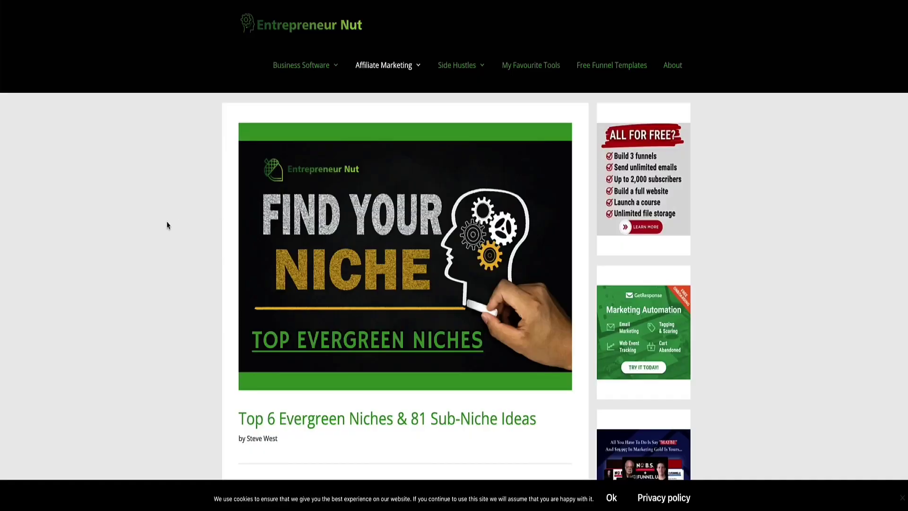
scroll(166, 220, "down", 20)
scroll(171, 224, "down", 10)
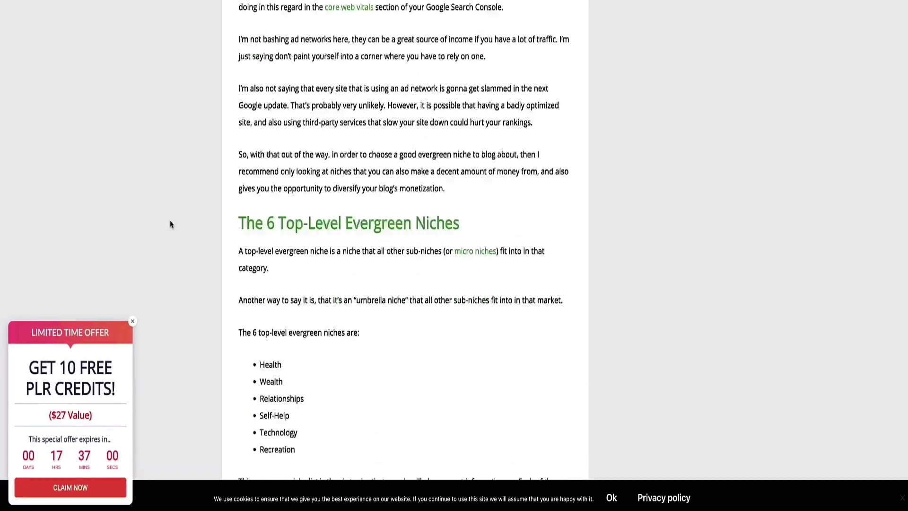
scroll(170, 225, "up", 16)
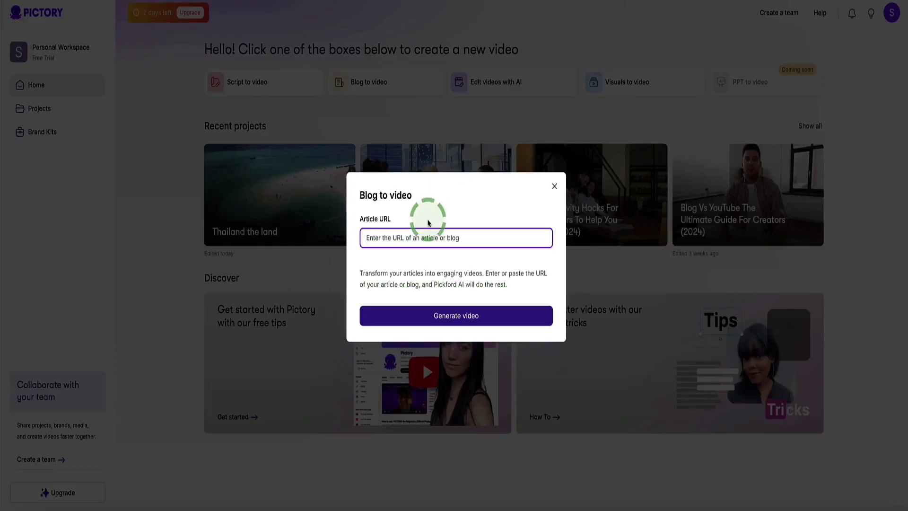
Step: Generate an AI-summarized video project from the Top 6 Evergreen Niches article URL
left_click(439, 311)
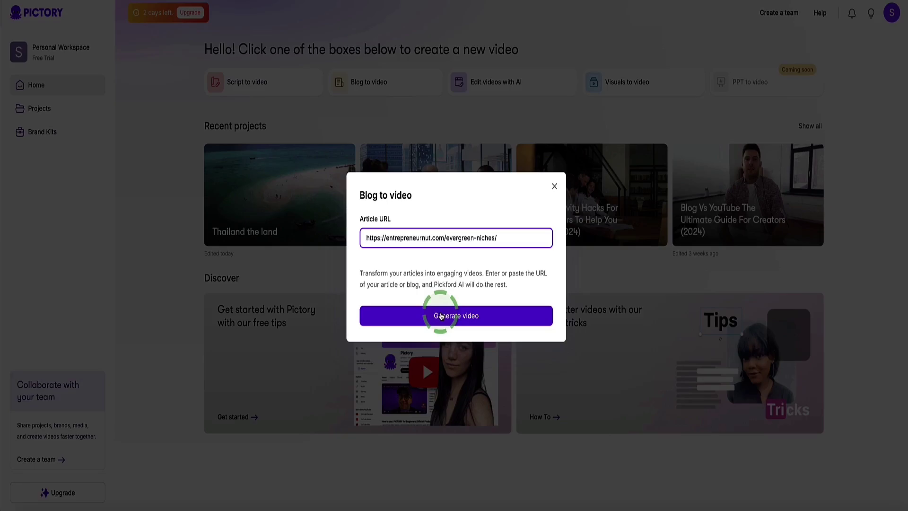
left_click(459, 315)
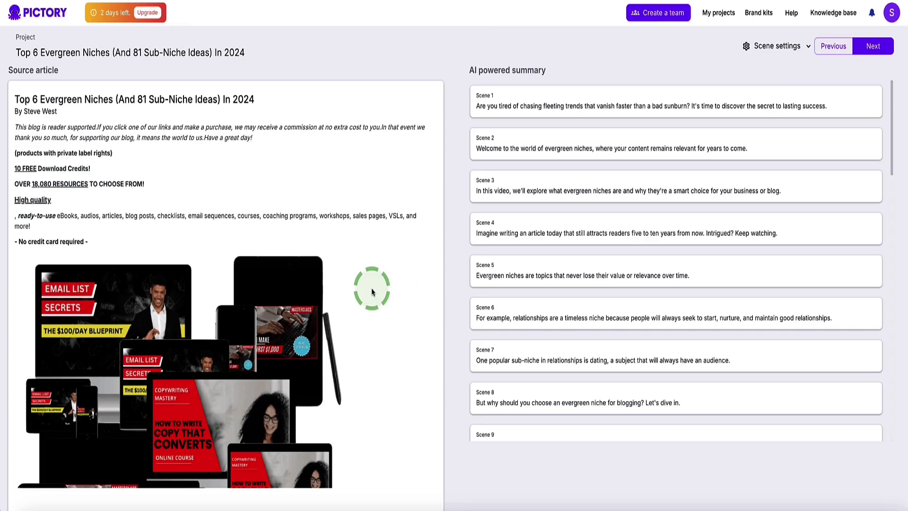
Step: Review the source article alongside the AI-generated scene-by-scene summary
scroll(345, 288, "down", 5)
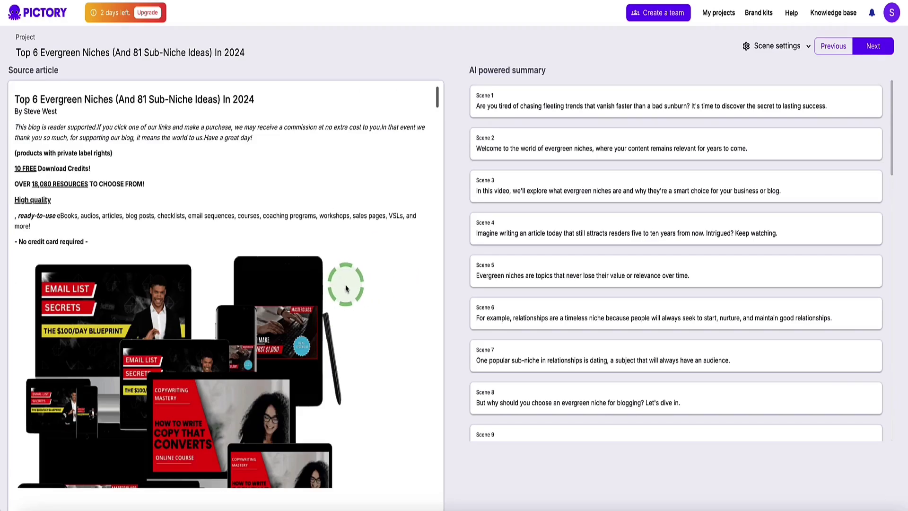
scroll(333, 191, "down", 1)
scroll(334, 191, "down", 8)
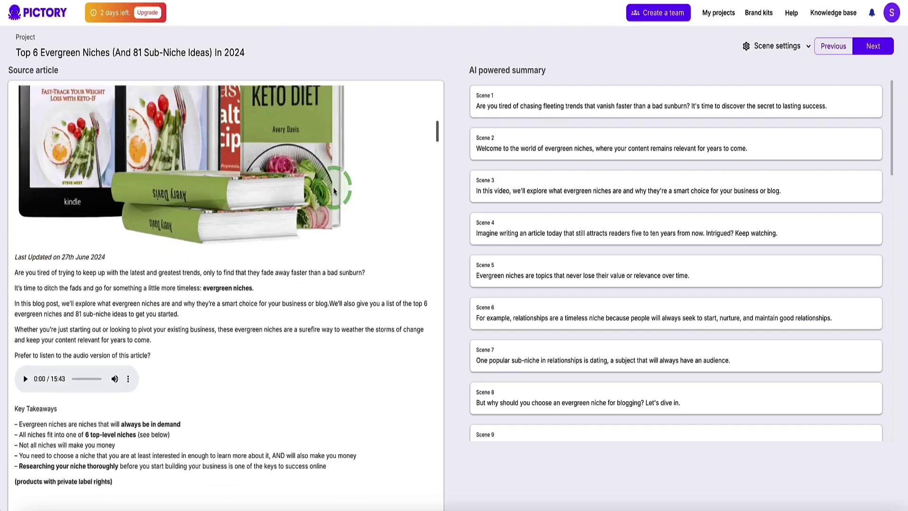
scroll(331, 192, "up", 2)
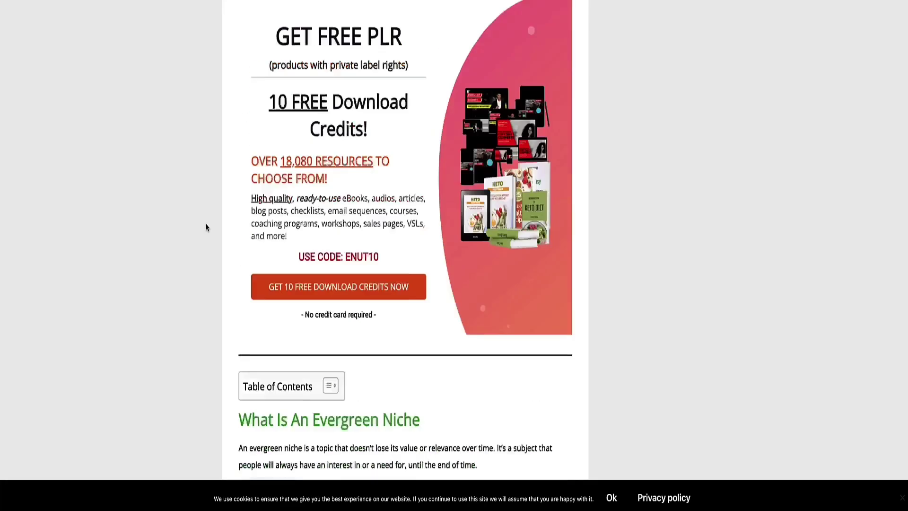
scroll(205, 226, "up", 4)
scroll(207, 225, "up", 7)
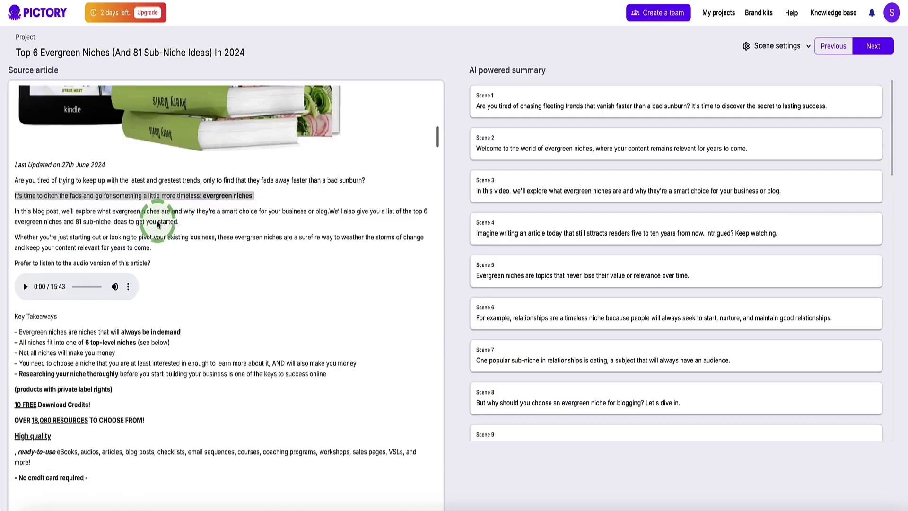
scroll(158, 219, "down", 15)
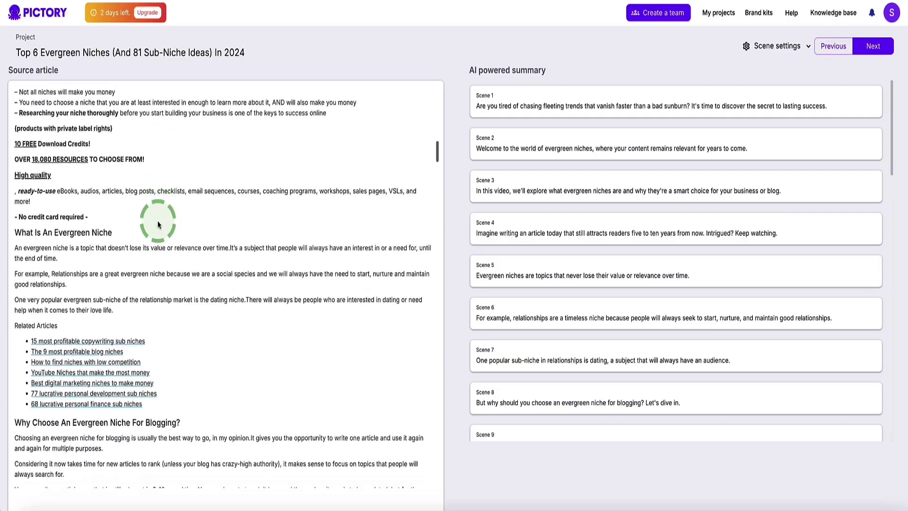
scroll(158, 222, "down", 10)
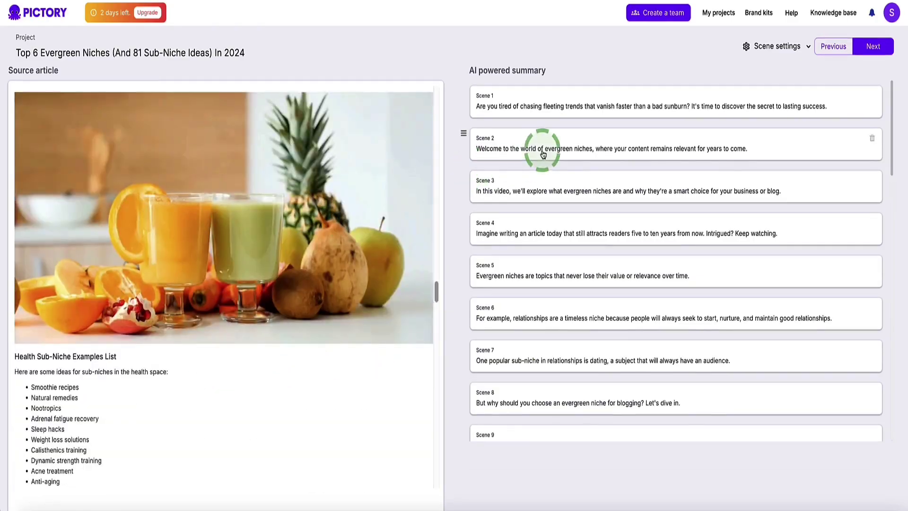
scroll(592, 152, "down", 12)
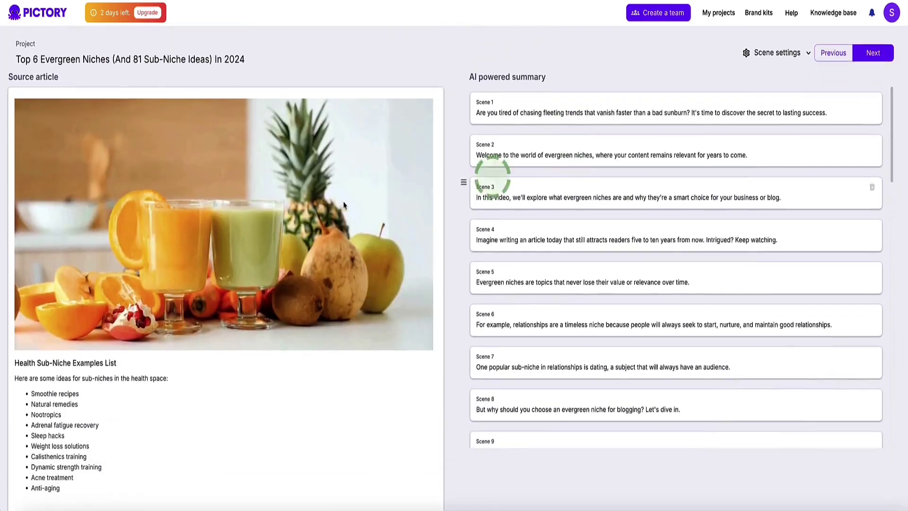
scroll(297, 197, "up", 20)
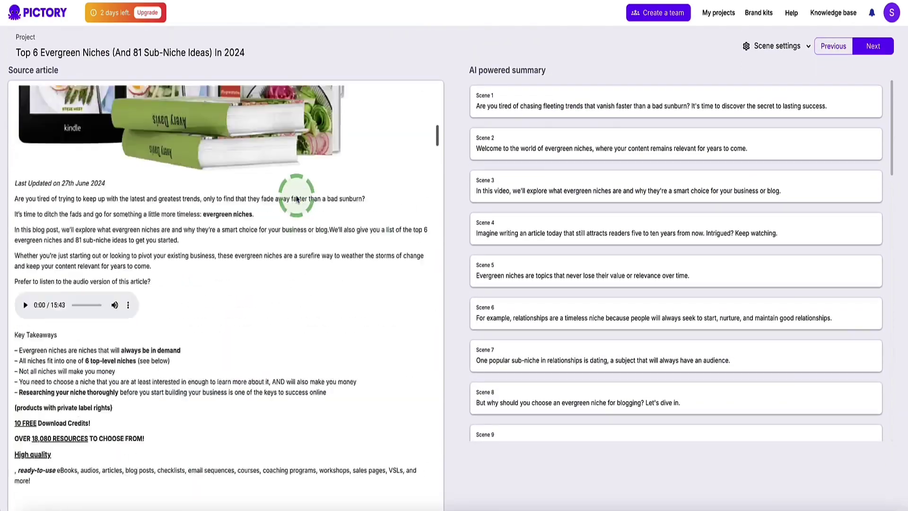
scroll(91, 144, "down", 10)
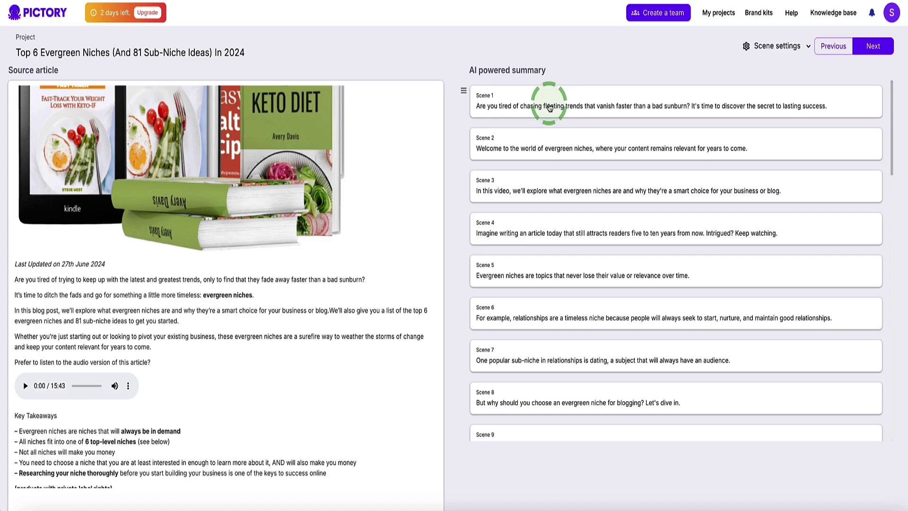
scroll(572, 123, "down", 1)
scroll(583, 133, "up", 1)
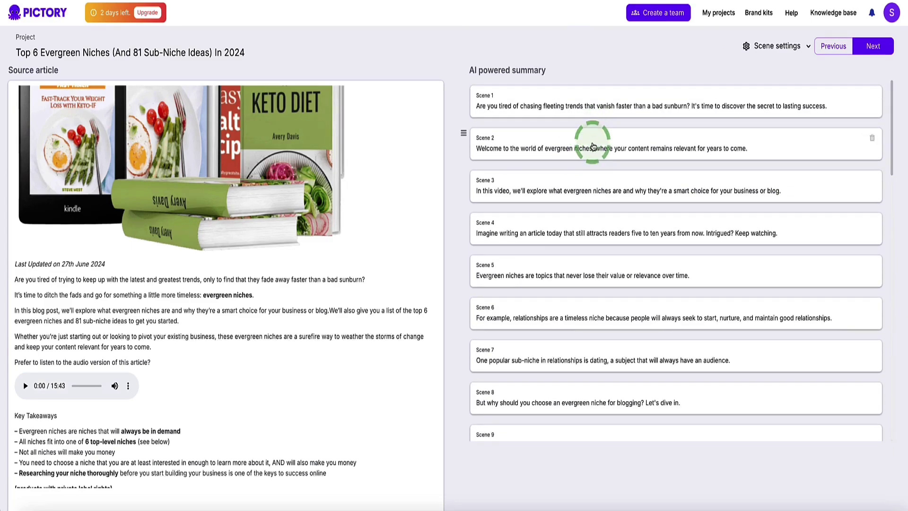
Step: Place the cursor in Scene 2's summary text, then generate the video storyboard
left_click(593, 146)
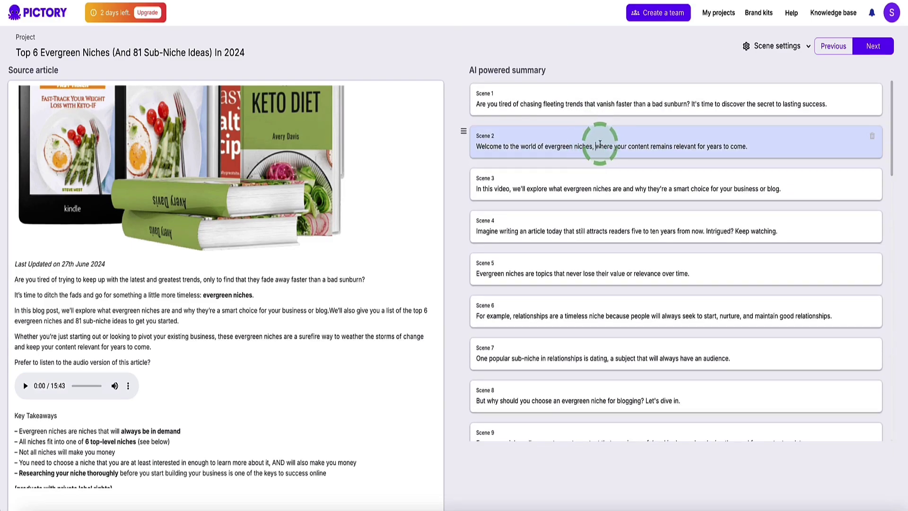
left_click(597, 146)
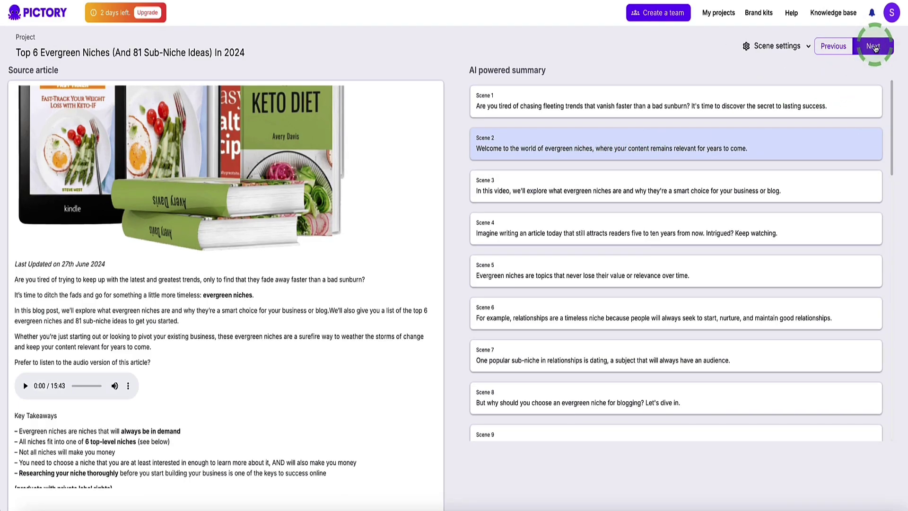
left_click(874, 46)
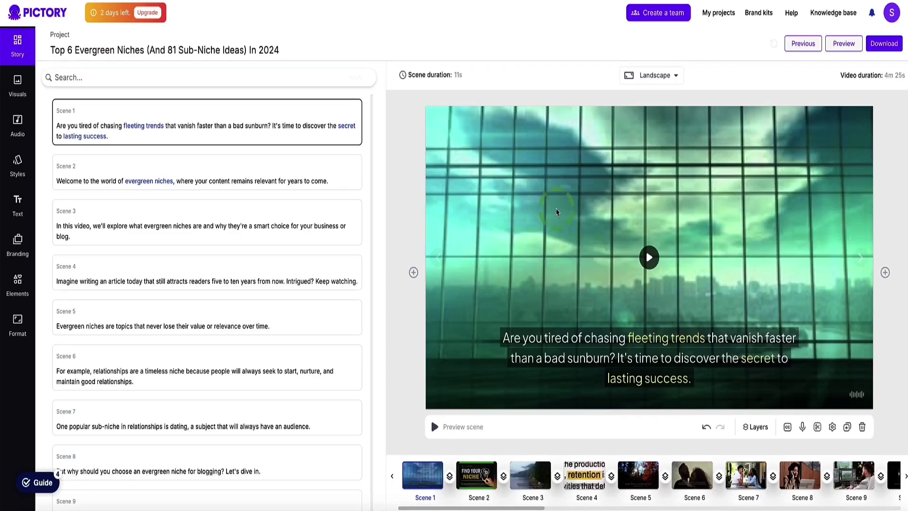
Step: Scroll the Story scene list and select, then deselect, the Scene 1 preview caption
scroll(160, 199, "down", 15)
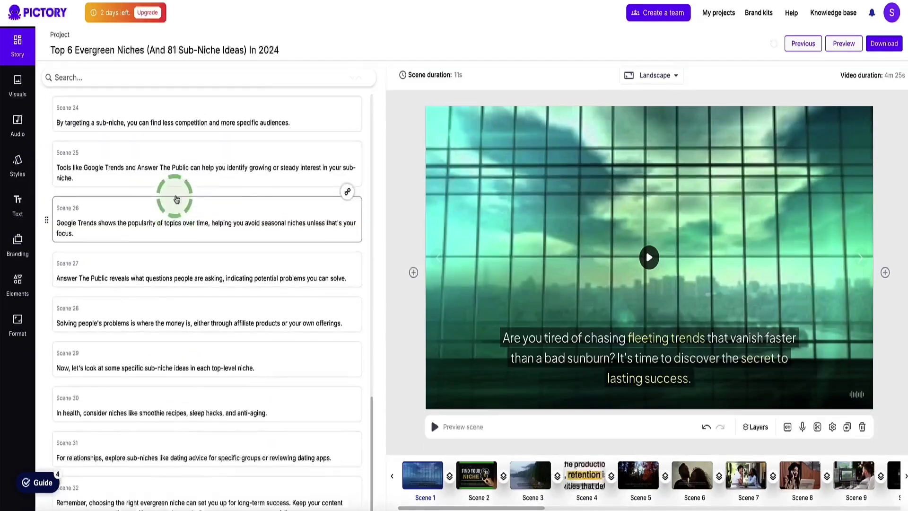
scroll(166, 198, "up", 10)
scroll(165, 198, "up", 5)
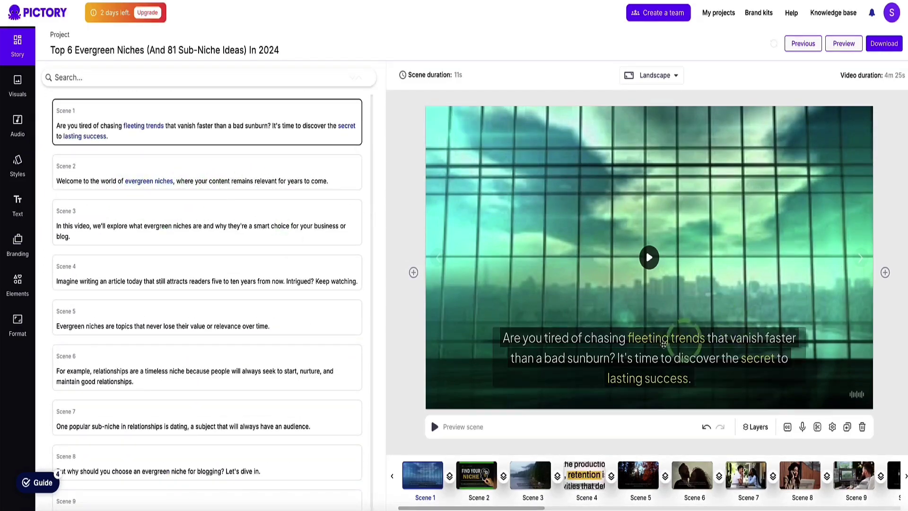
left_click(566, 338)
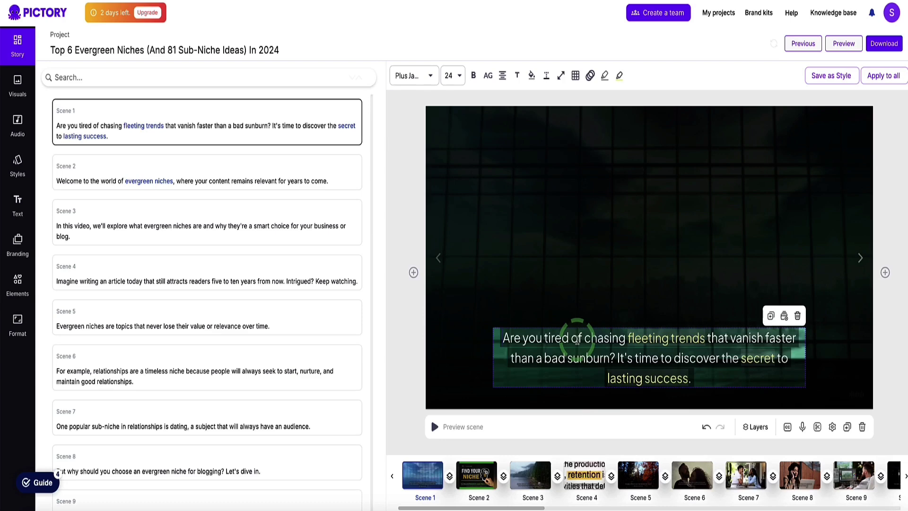
left_click(385, 112)
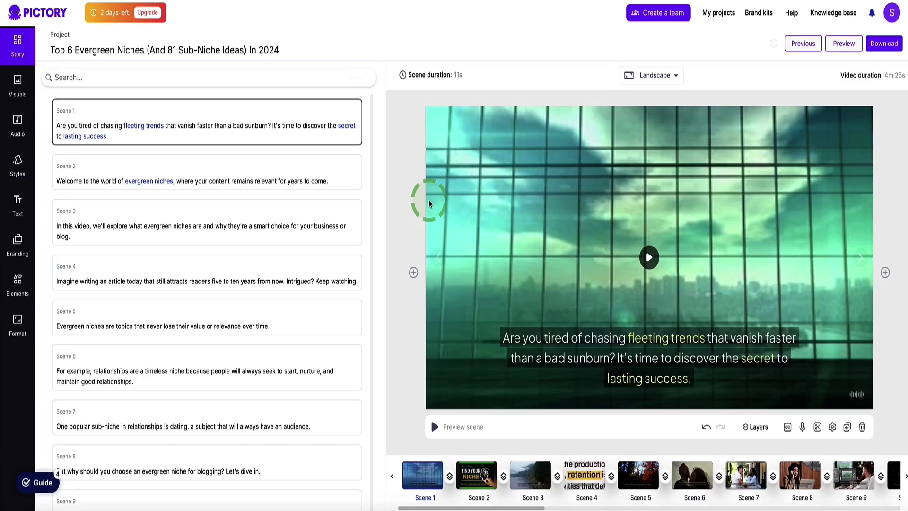
Step: Look through the Visuals, Audio and Styles panels for the video
left_click(17, 83)
left_click(17, 122)
left_click(17, 161)
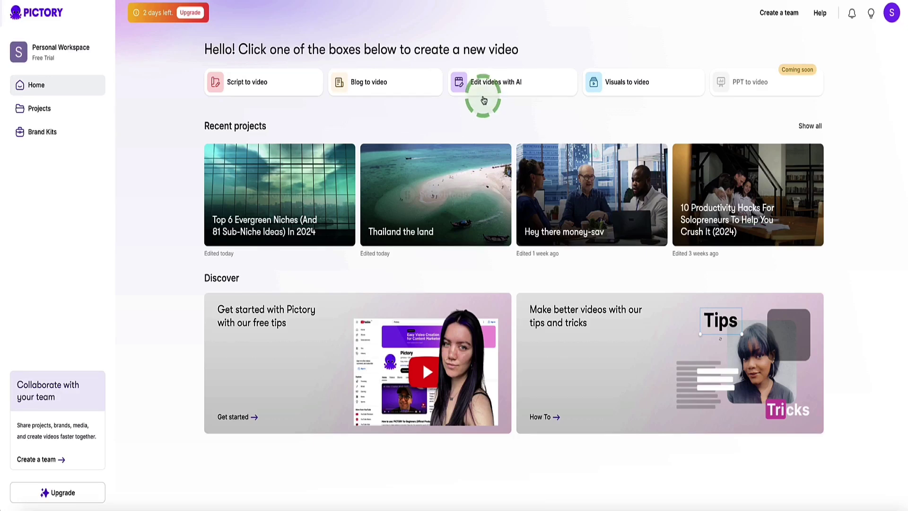
mouse_move(487, 90)
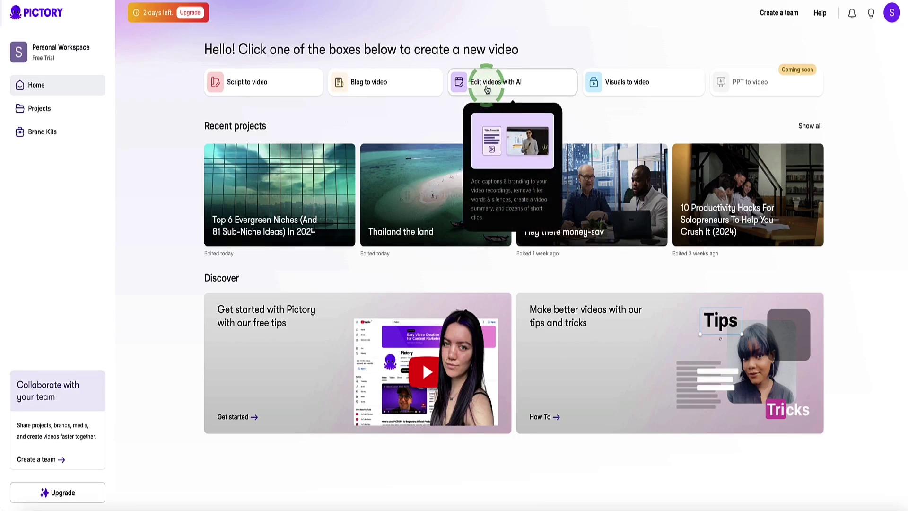
left_click(487, 89)
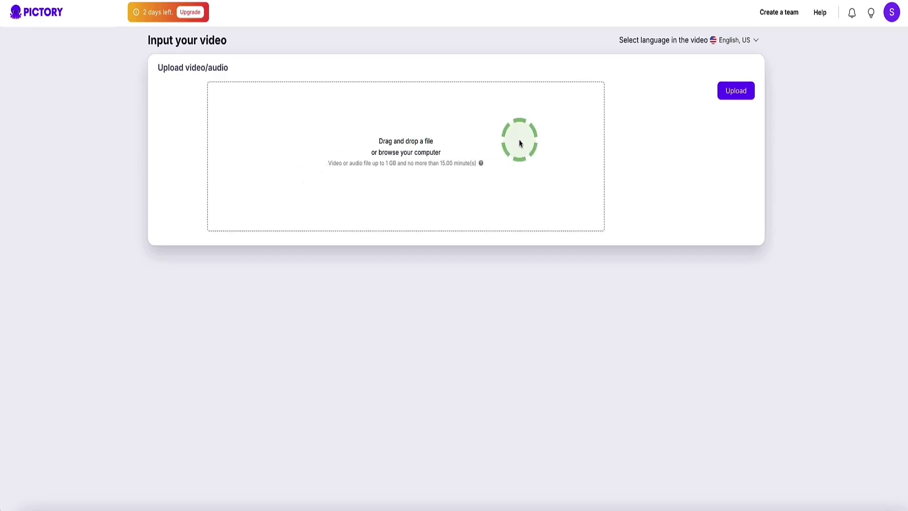
left_click(732, 94)
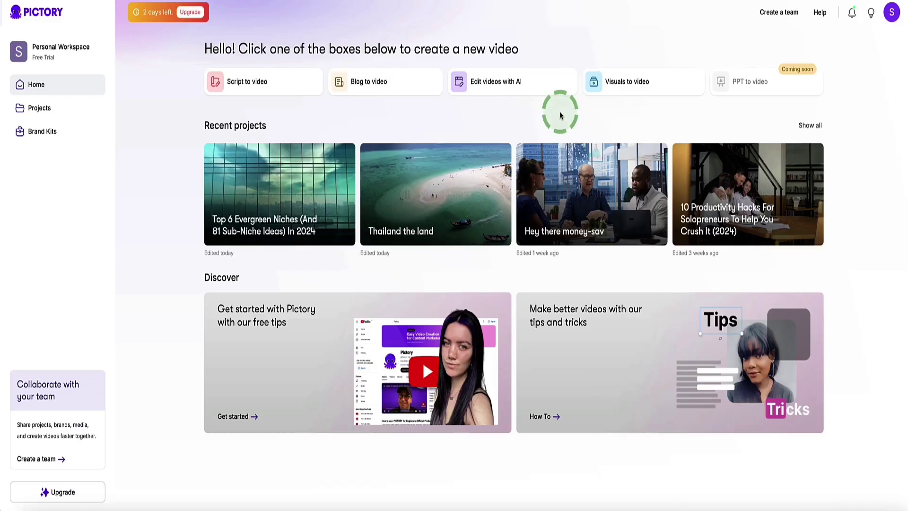
Step: Upload six PNG beach images through Visuals to video and create a storyboard from them
mouse_move(619, 81)
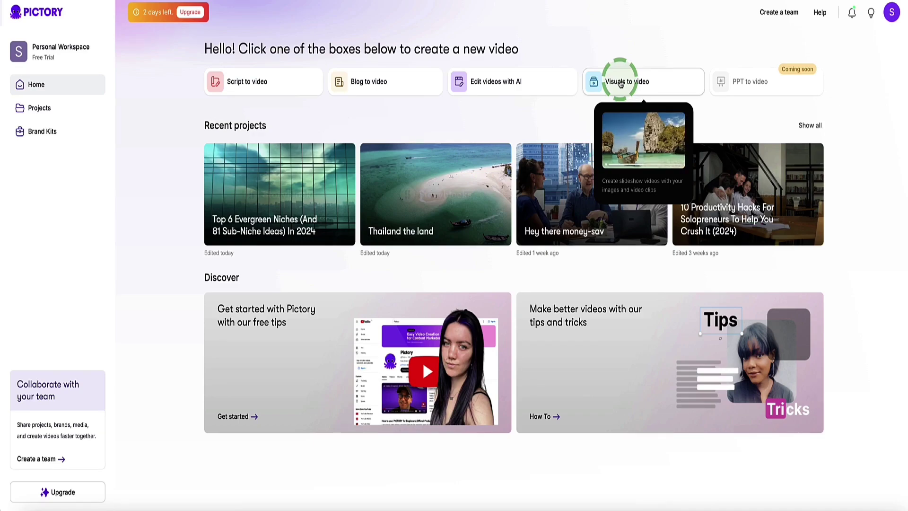
left_click(620, 82)
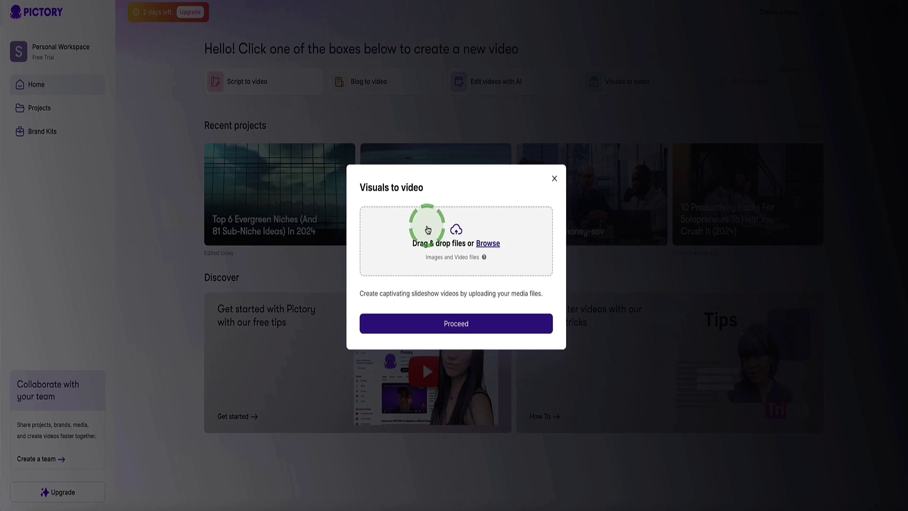
left_click(825, 504)
left_click_drag(848, 355, 456, 236)
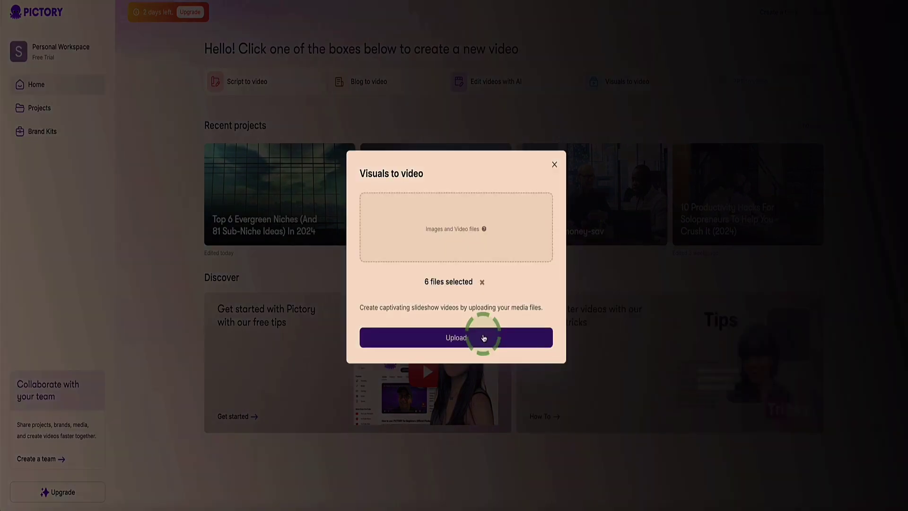
left_click(483, 338)
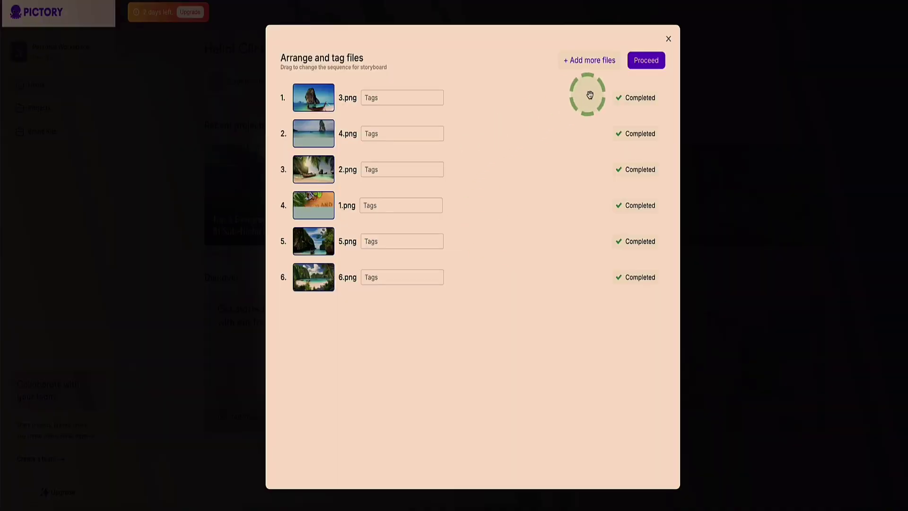
left_click(645, 60)
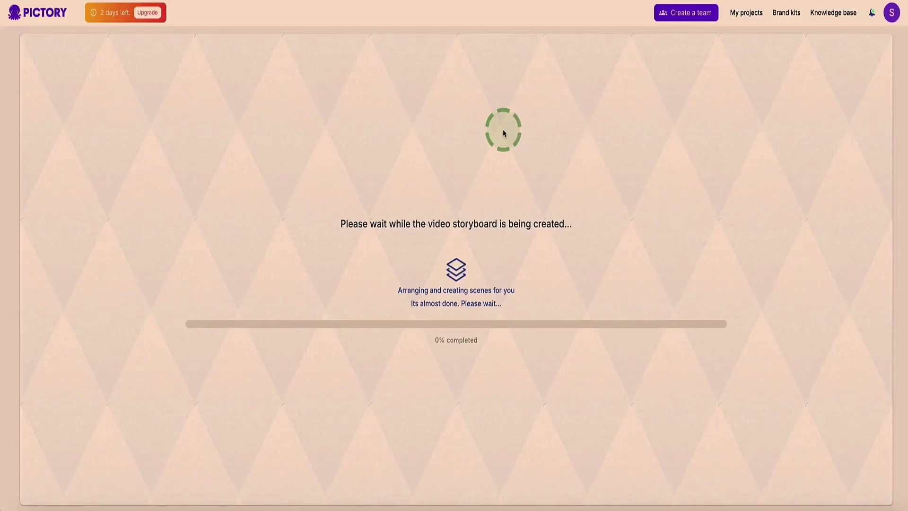